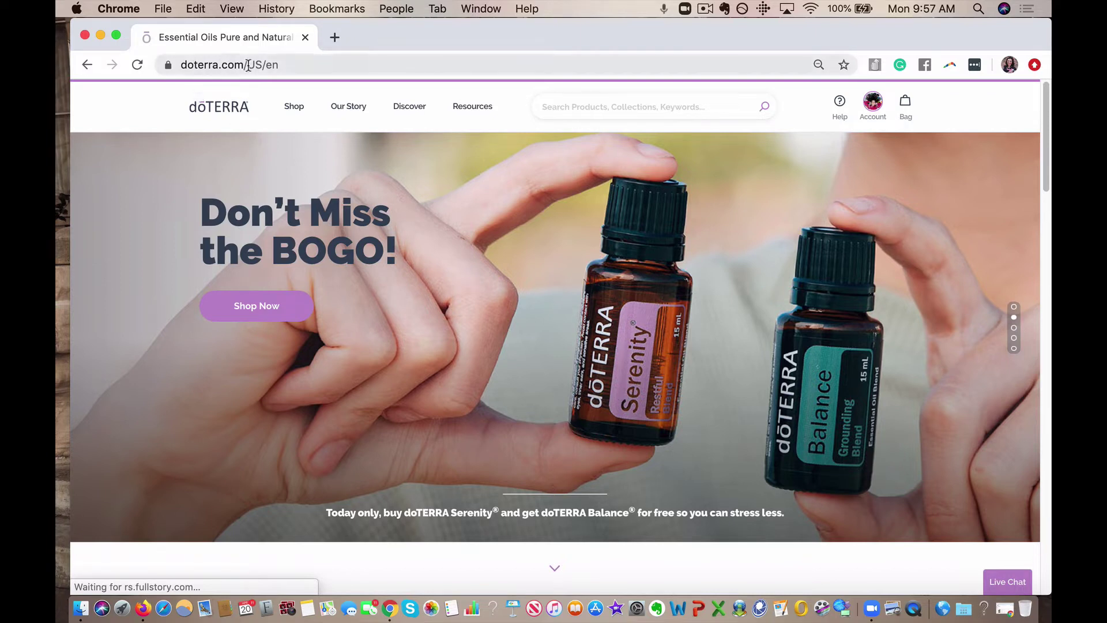
# Check the Account menu on the signed-in doTERRA US homepage
pyautogui.moveTo(886, 104)
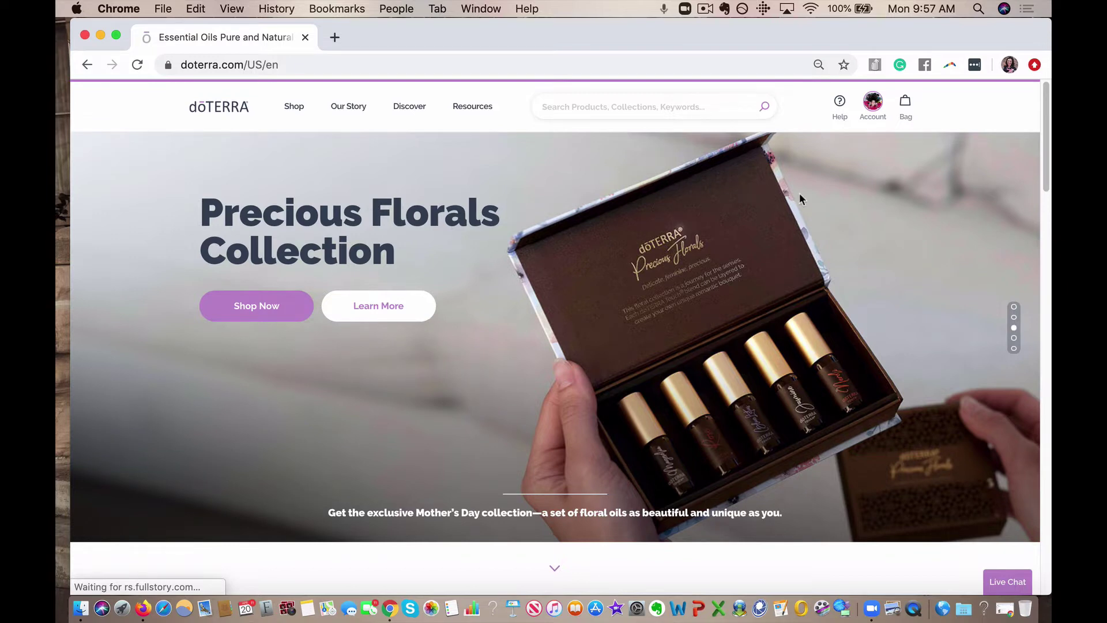
# Google 'doterra member services' in a new tab, then return to doTERRA and open the Shop page
pyautogui.click(340, 38)
pyautogui.write('do')
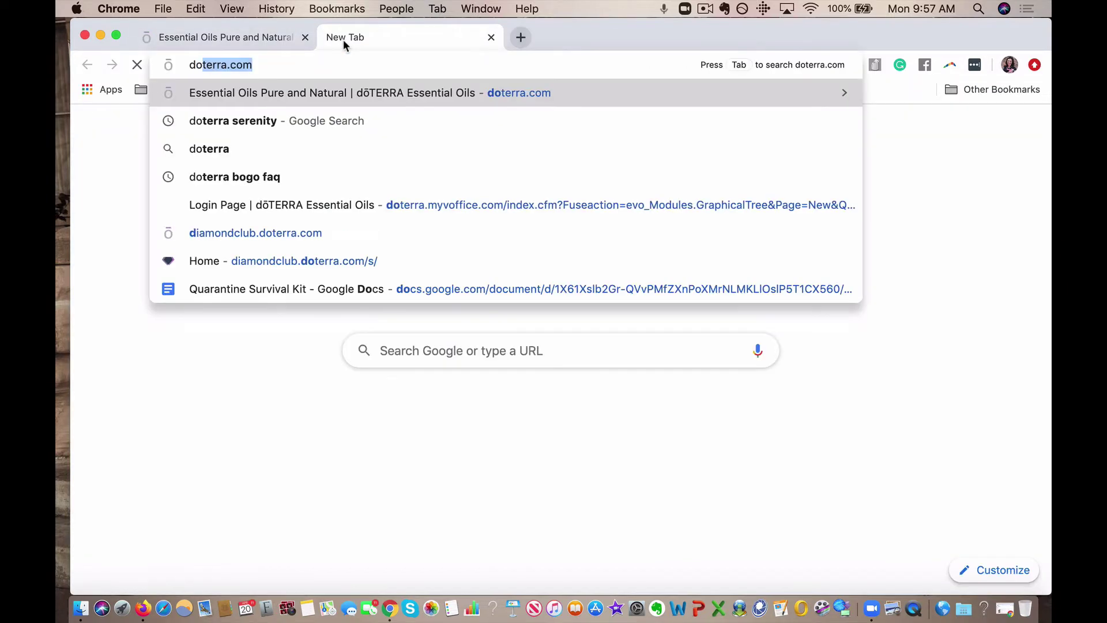
pyautogui.write('terra member se')
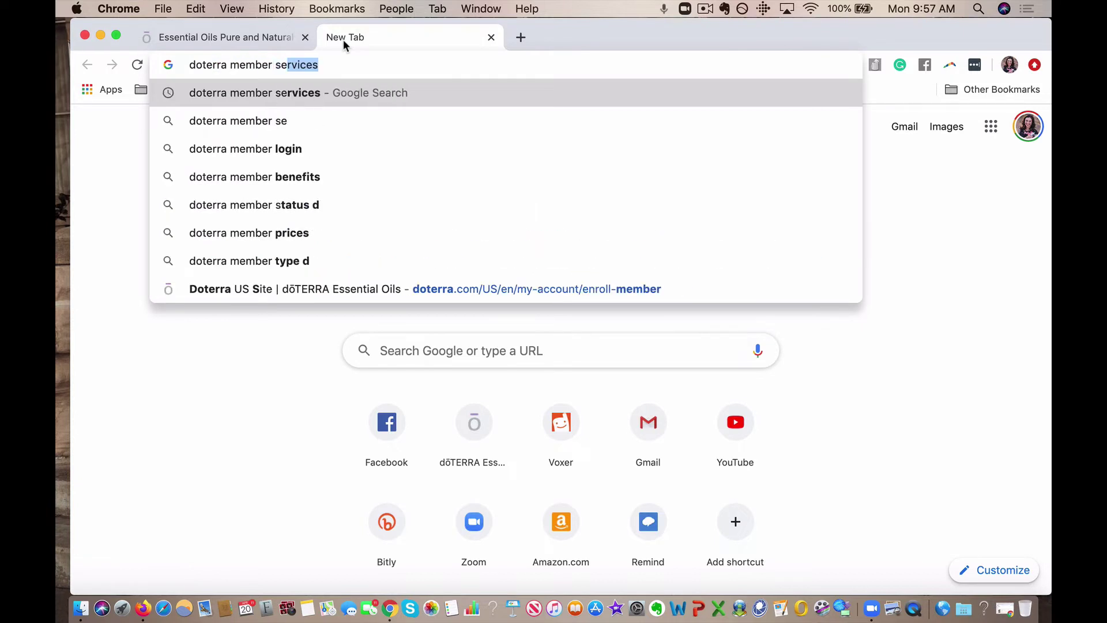
pyautogui.write('rvices')
pyautogui.press('Return')
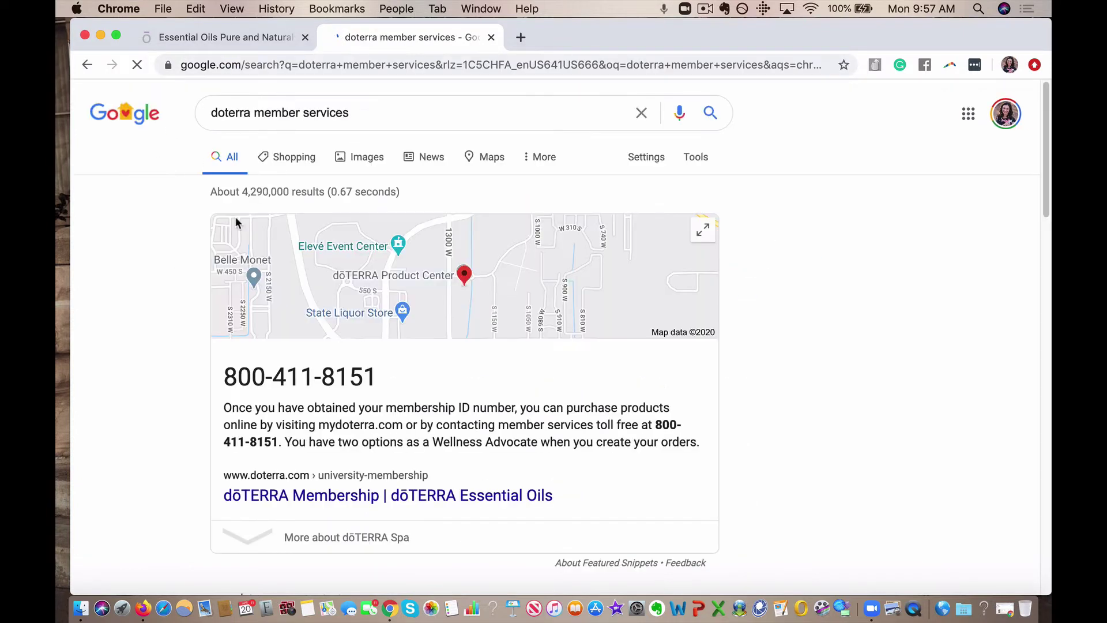
pyautogui.click(248, 38)
pyautogui.click(294, 106)
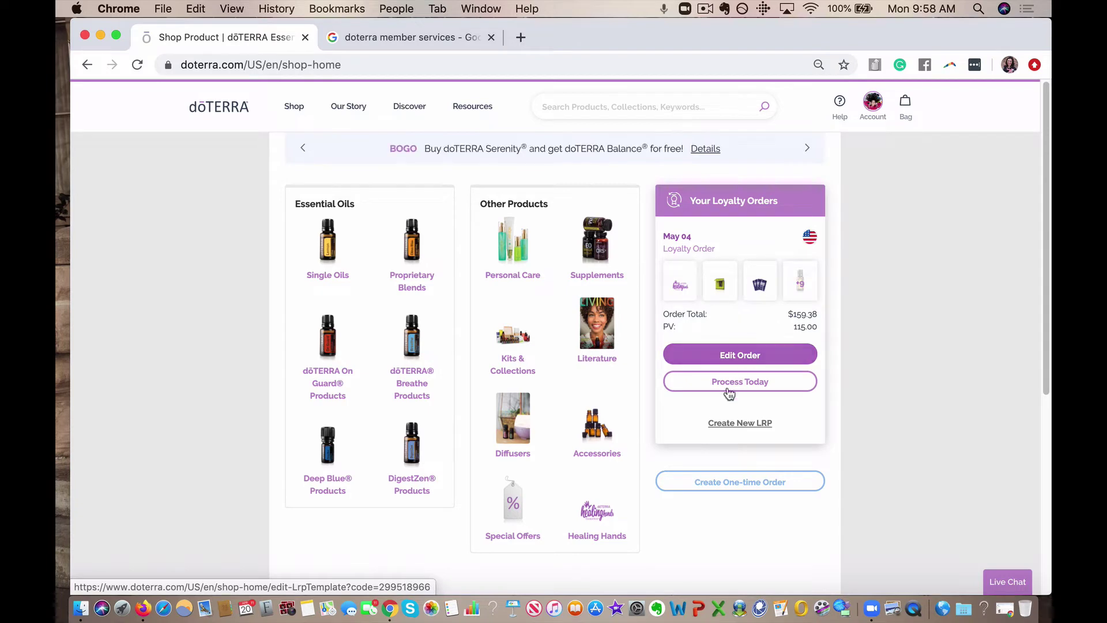
# Create a new LRP order with a May 6 processing date, then save and start shopping
pyautogui.click(727, 430)
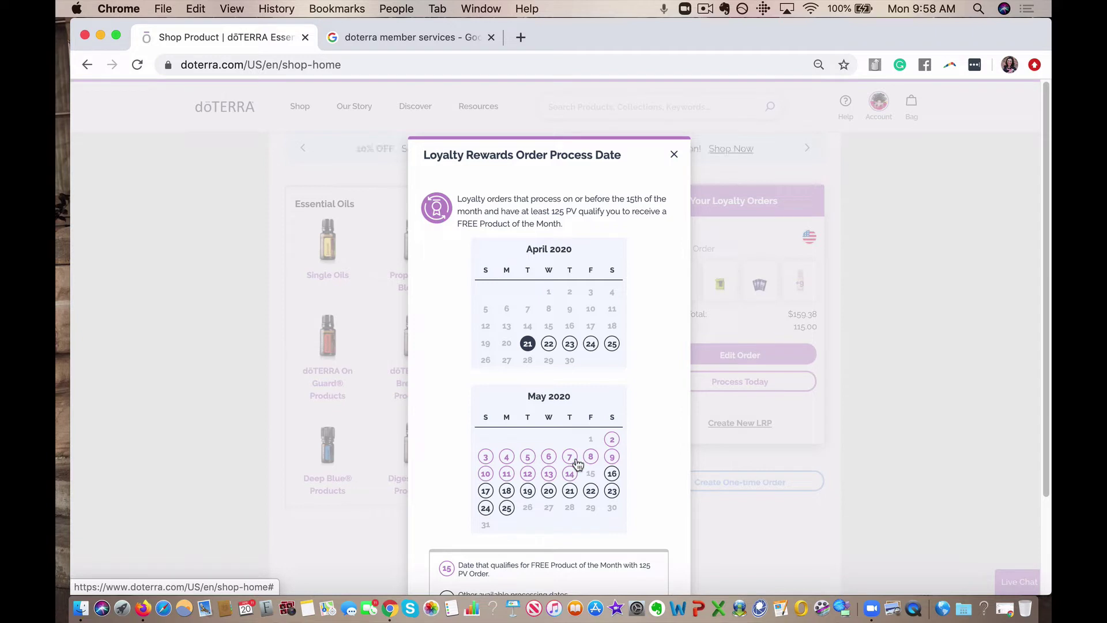
pyautogui.click(486, 457)
pyautogui.click(549, 456)
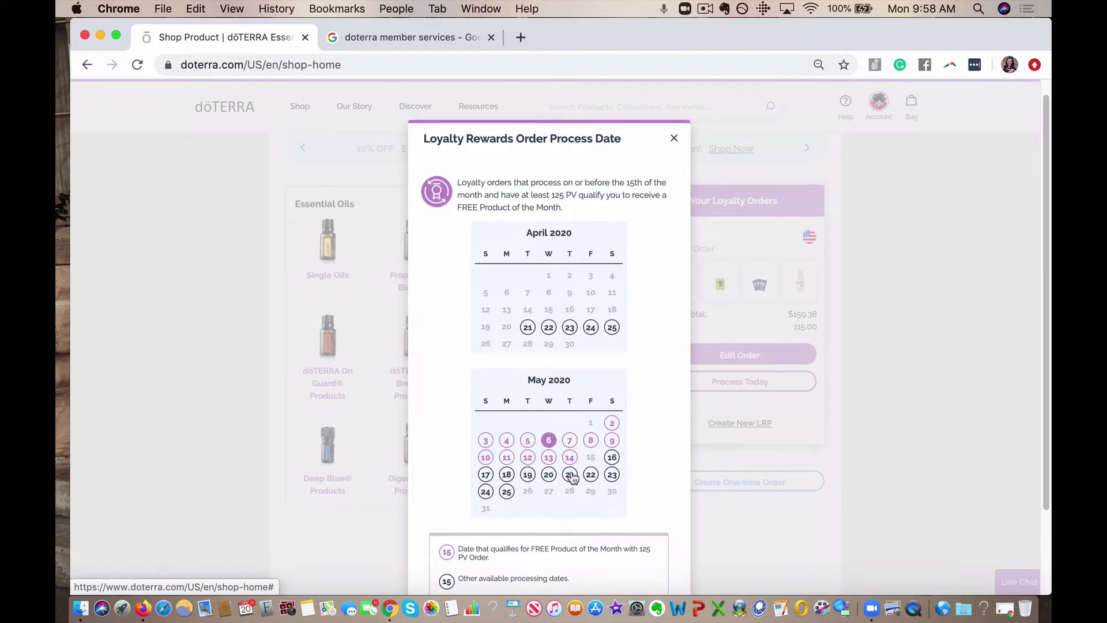
pyautogui.scroll(-1, 577, 473)
pyautogui.scroll(-3, 589, 473)
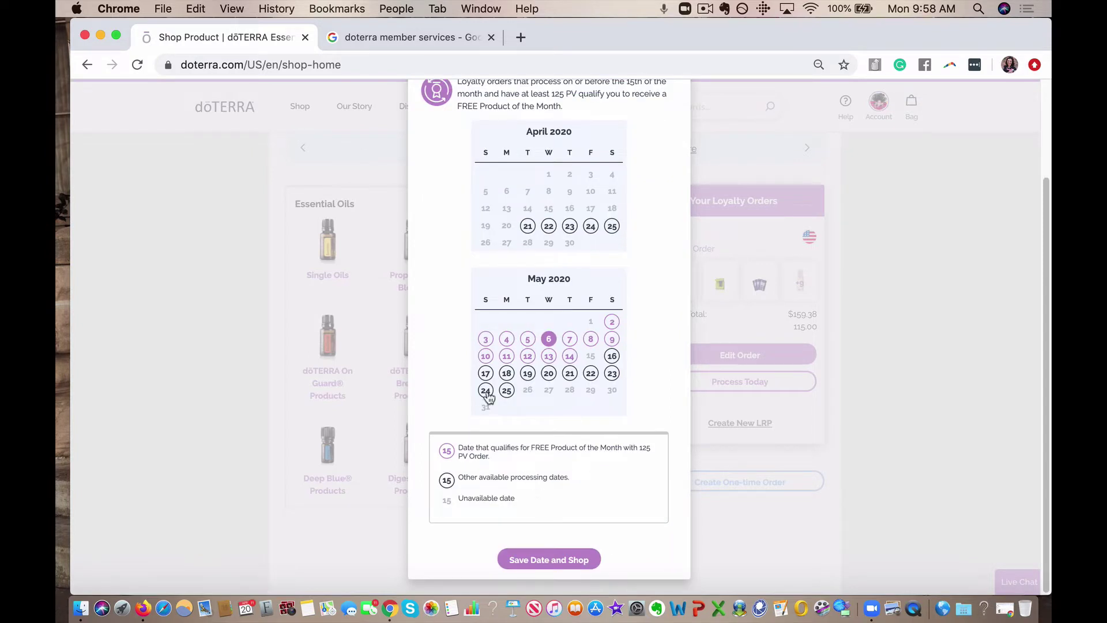
pyautogui.moveTo(637, 447); pyautogui.dragTo(651, 453)
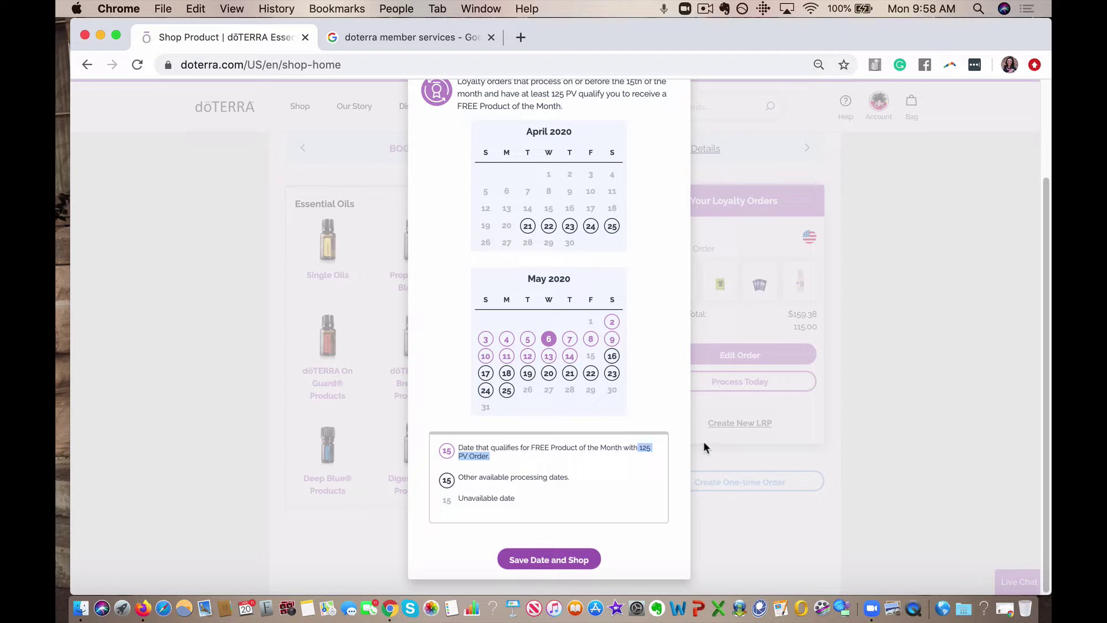
pyautogui.click(544, 564)
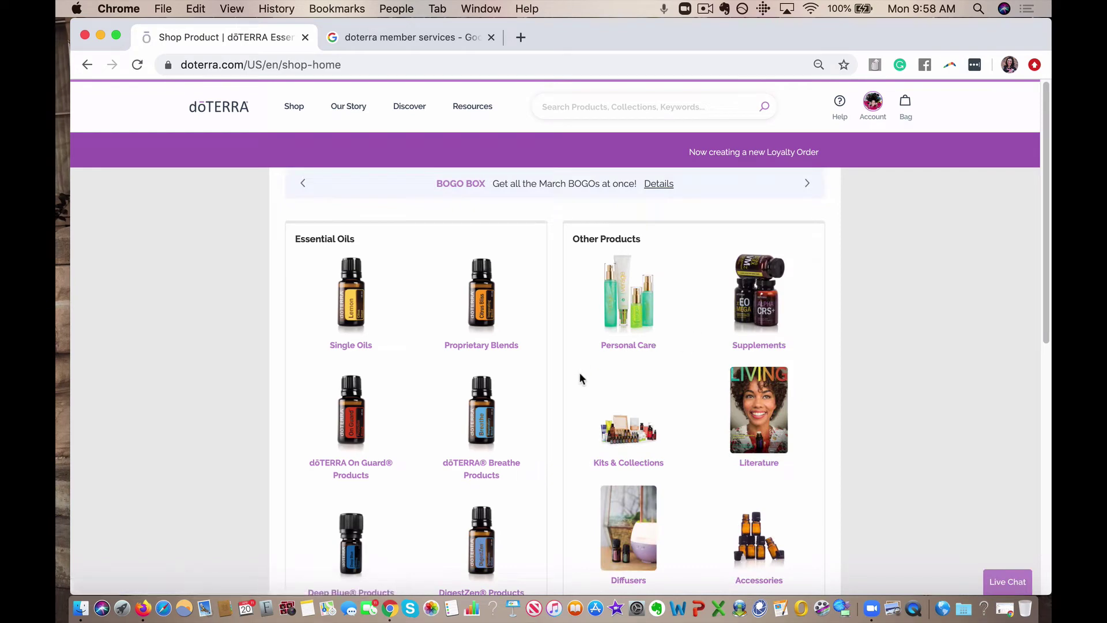
# Add one BOGO Bundle Box ($200.00, 195 PV) from Special Offers to the bag
pyautogui.scroll(-6, 627, 385)
pyautogui.scroll(6, 626, 385)
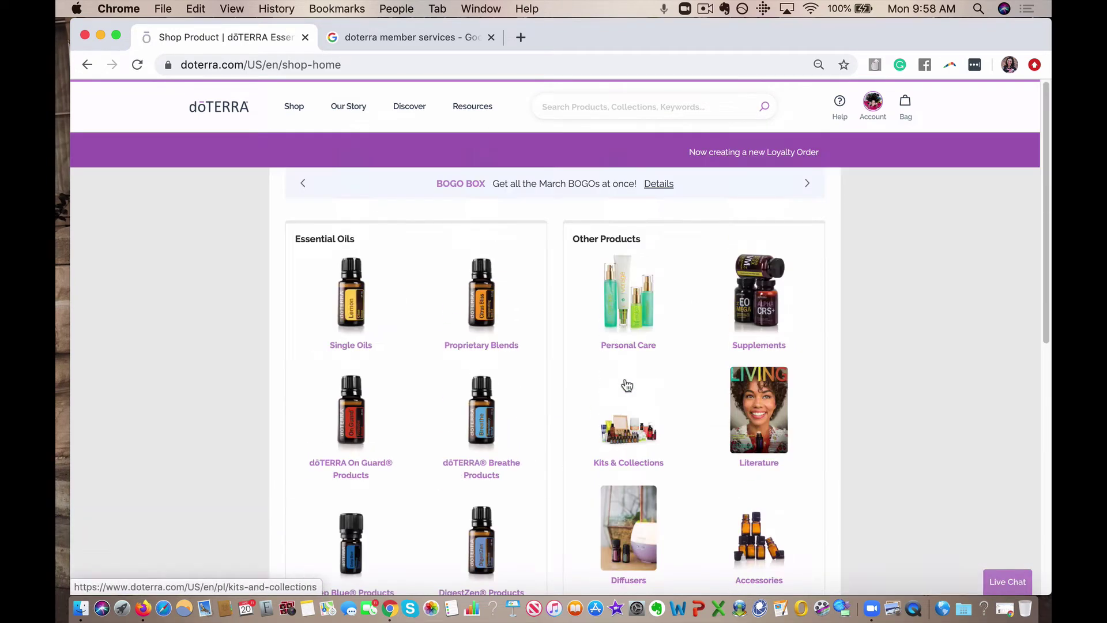
pyautogui.scroll(-3, 714, 347)
pyautogui.scroll(-2, 720, 360)
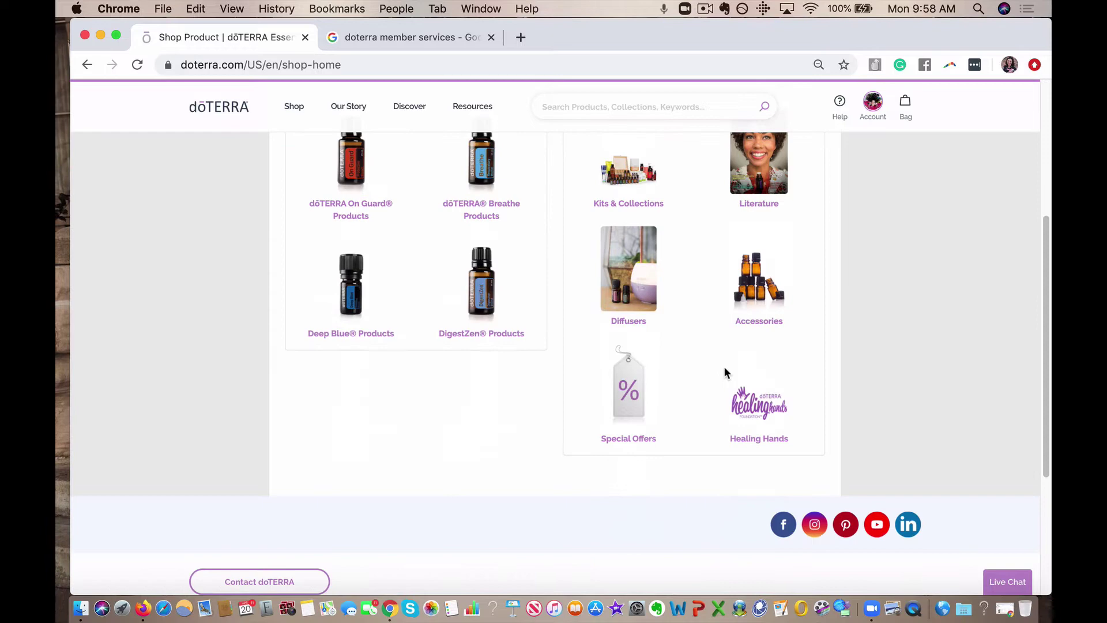
pyautogui.click(630, 392)
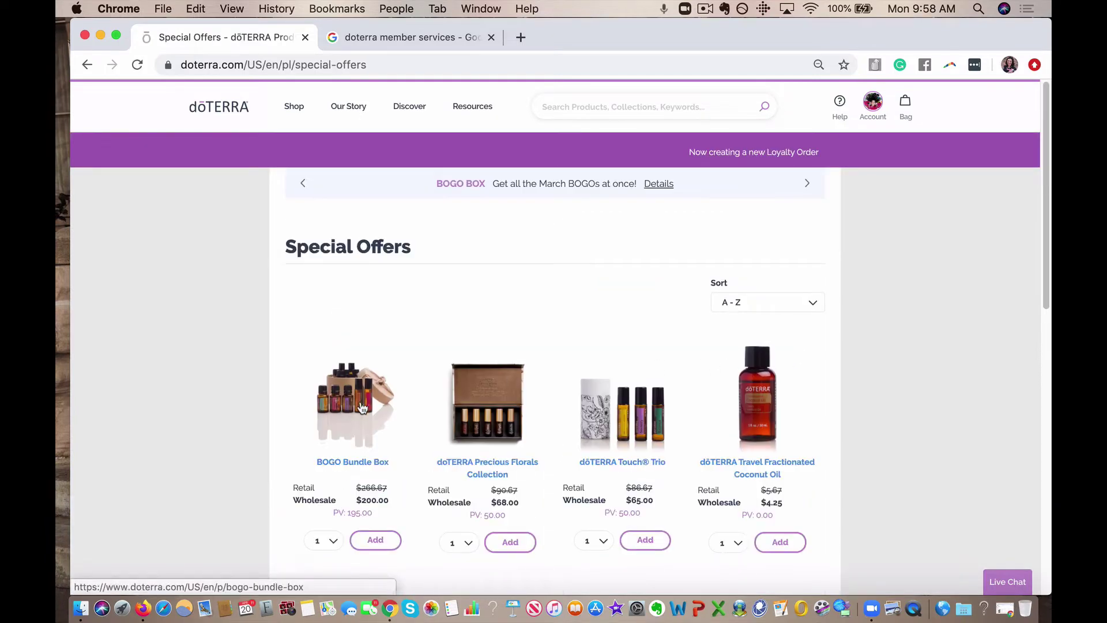
pyautogui.click(377, 397)
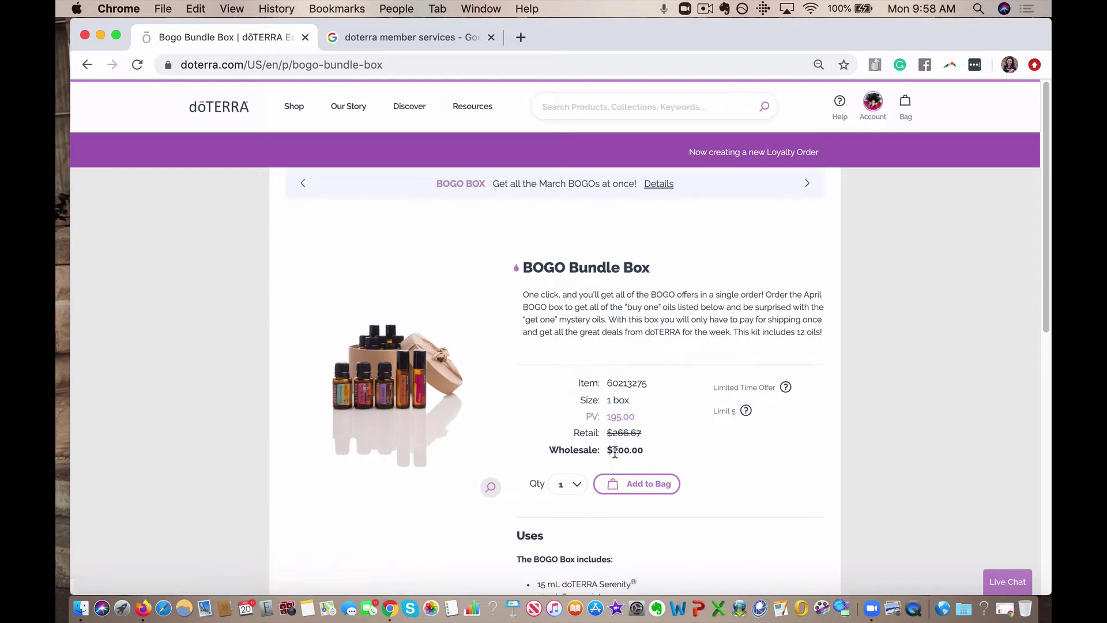
pyautogui.click(639, 485)
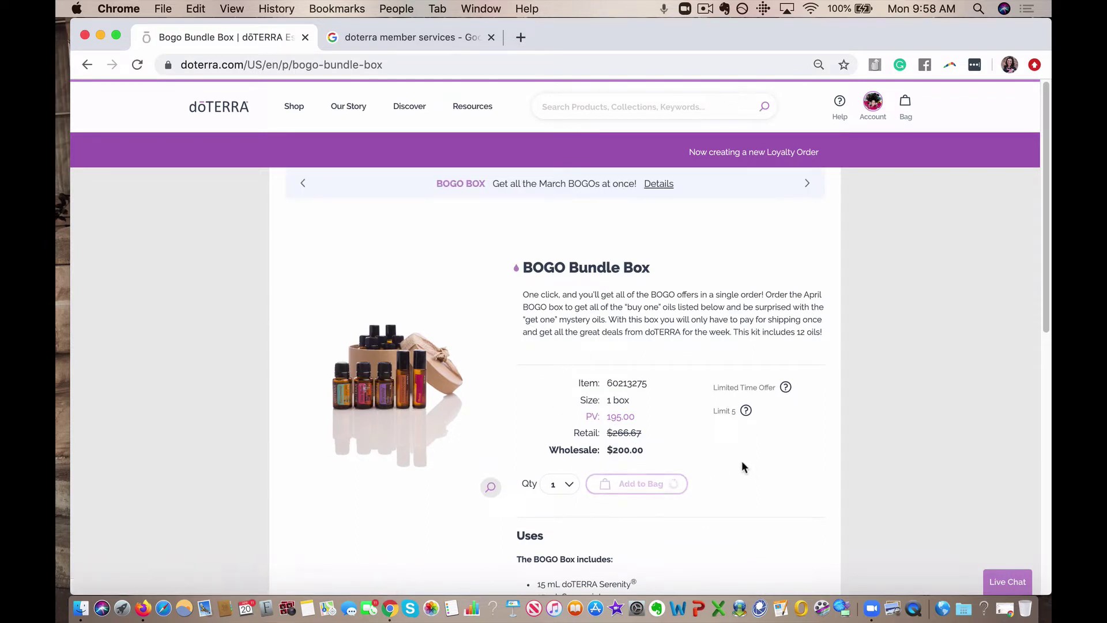
pyautogui.moveTo(734, 408)
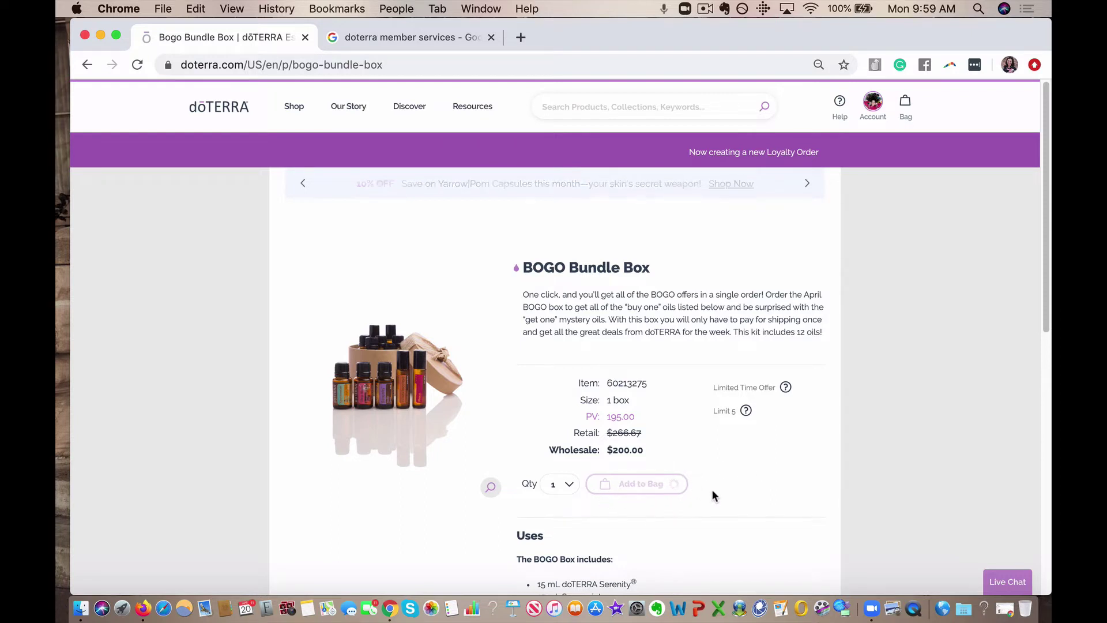
# Search 'ser' and add one doTERRA Serenity to the loyalty bag, earning a free Balance
pyautogui.click(626, 107)
pyautogui.write('serenity')
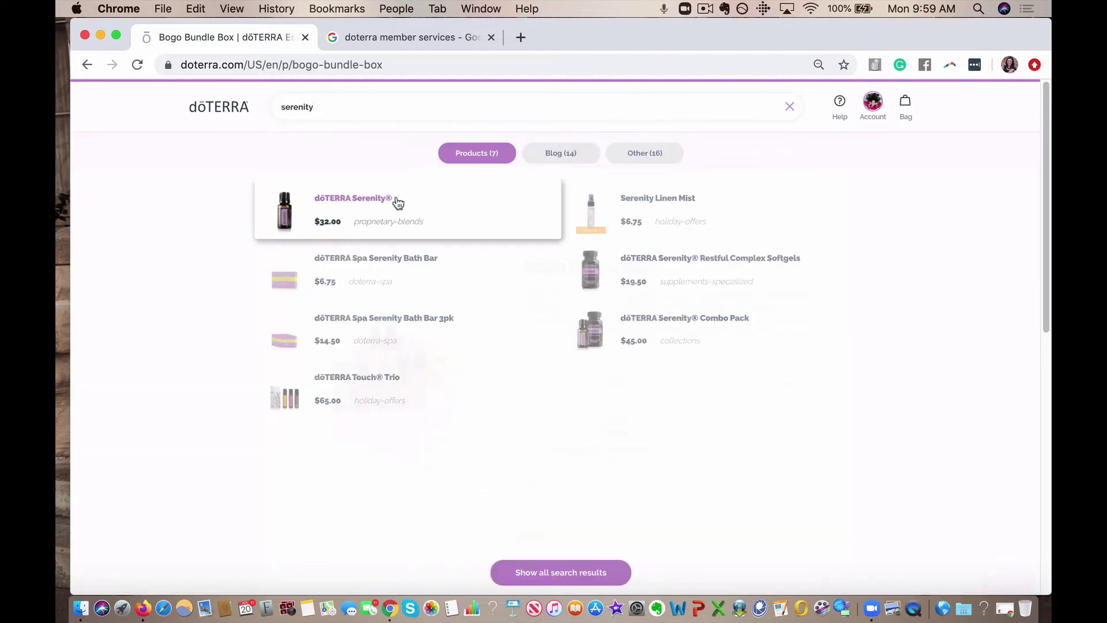
pyautogui.click(396, 202)
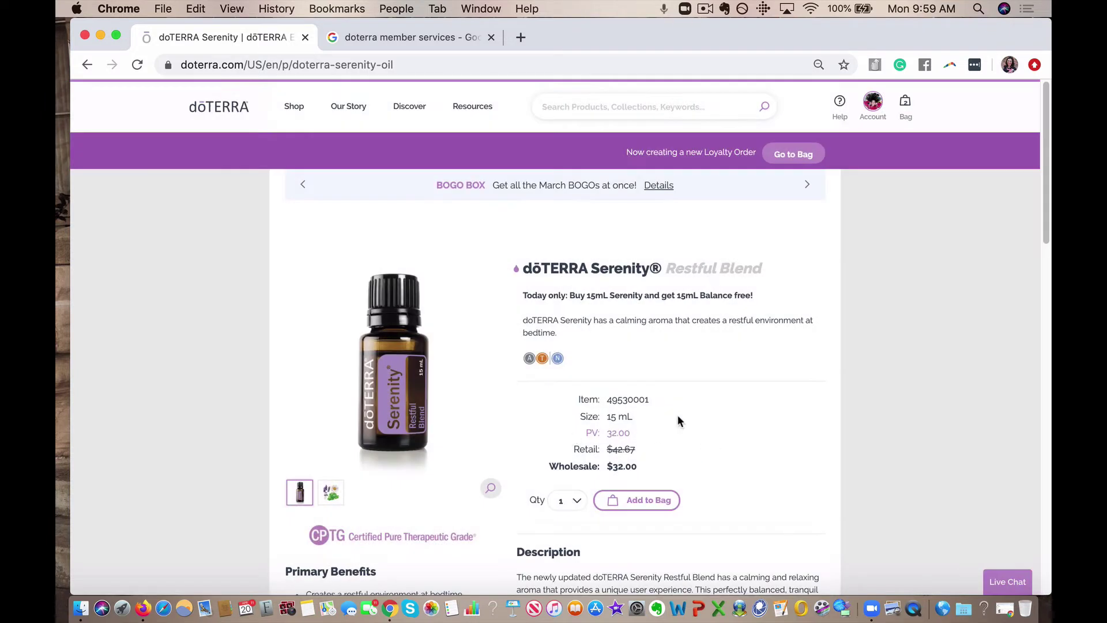
pyautogui.click(587, 505)
pyautogui.click(700, 454)
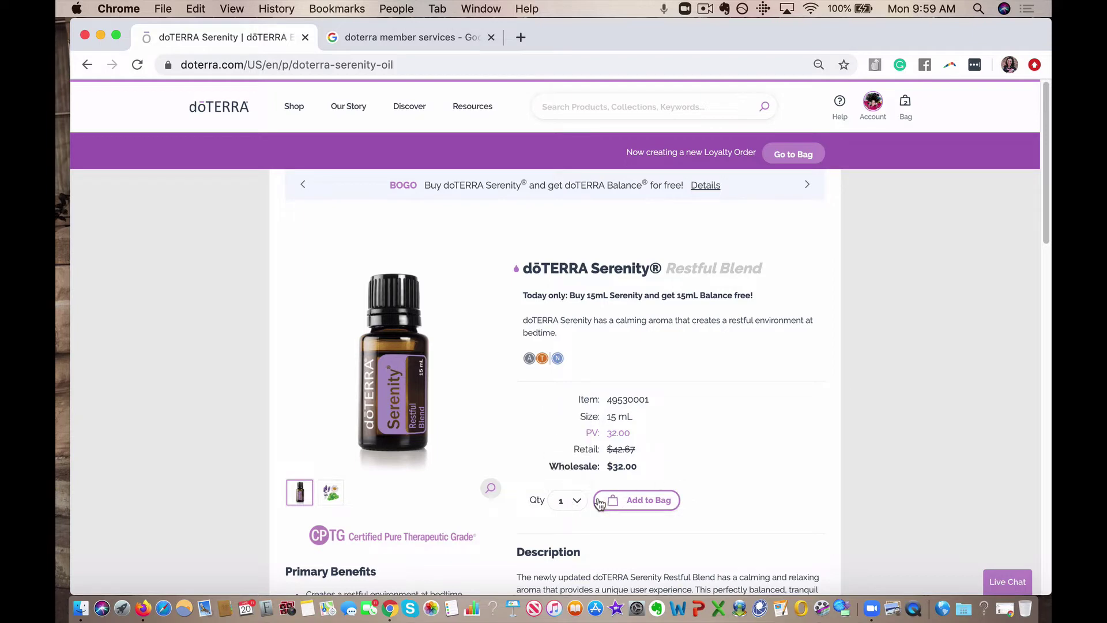
pyautogui.click(630, 505)
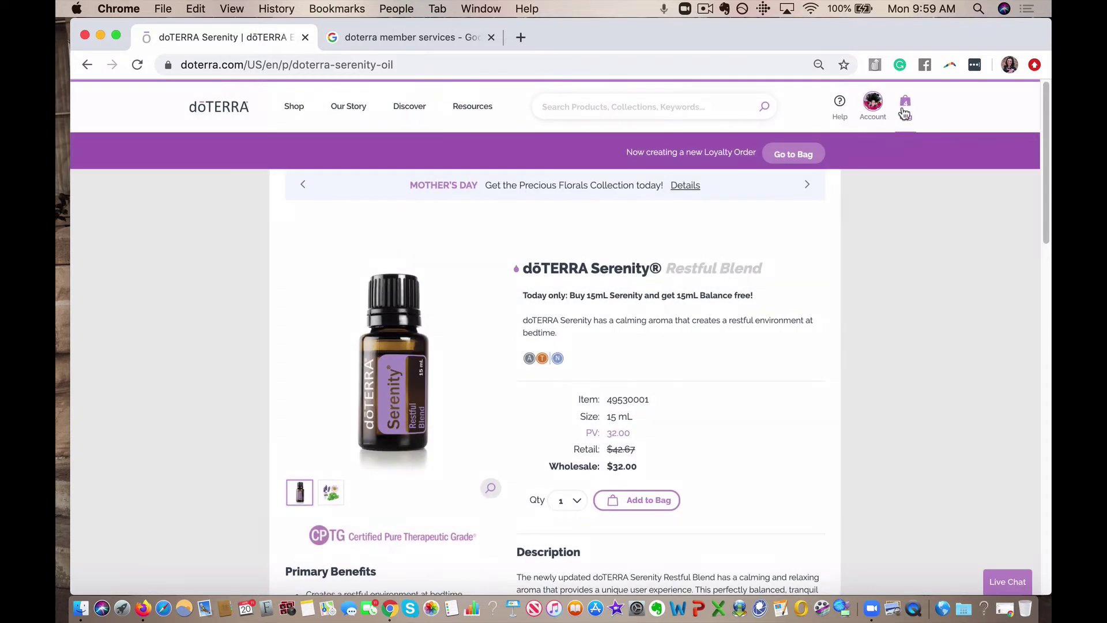
# In the full cart, set Serenity quantity to 3 and enter 'box' in Quick Add
pyautogui.moveTo(905, 105)
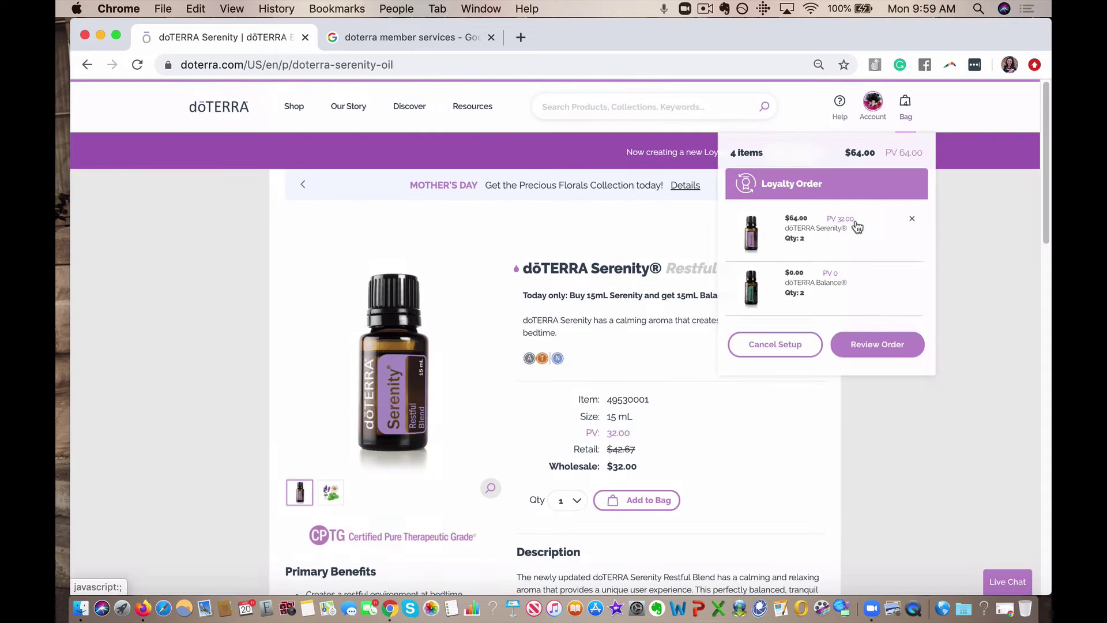
pyautogui.click(853, 346)
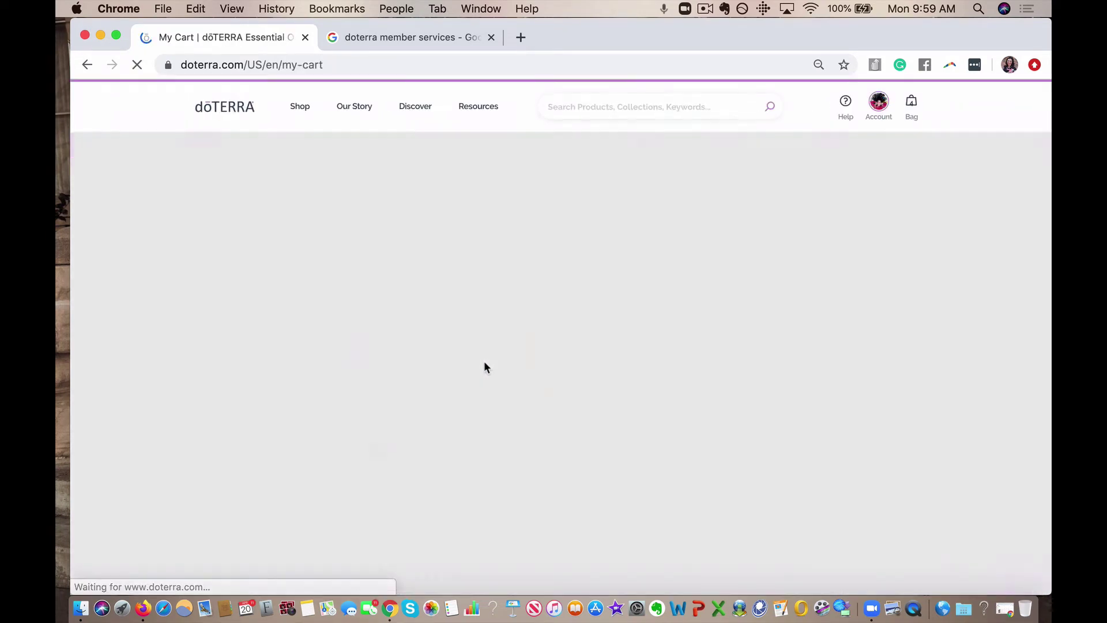
pyautogui.scroll(-1, 483, 363)
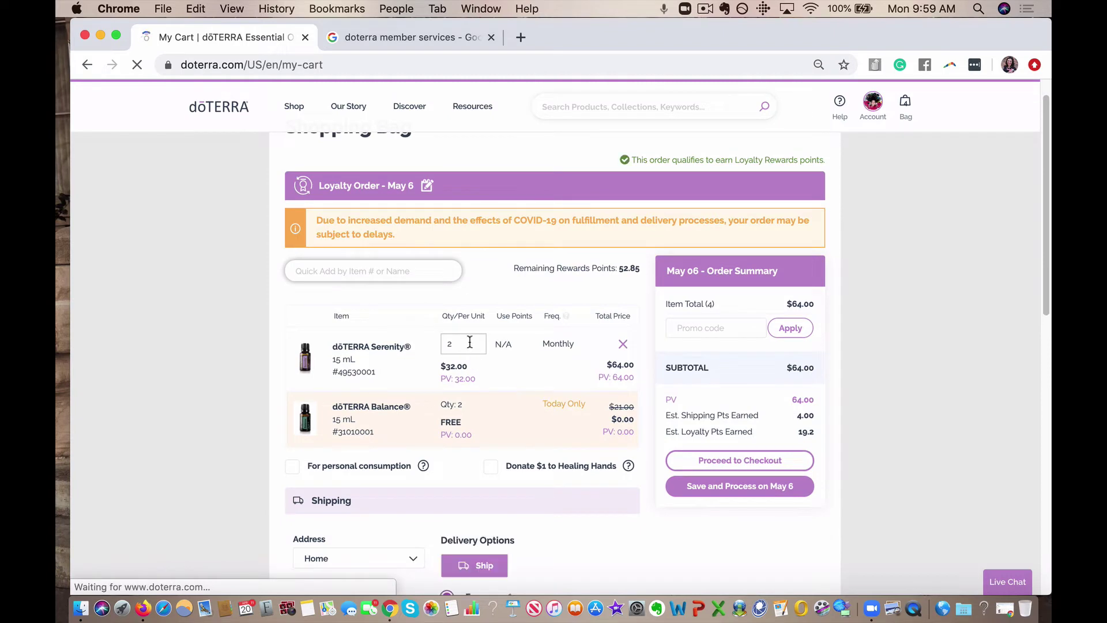
pyautogui.doubleClick(470, 343)
pyautogui.write('4')
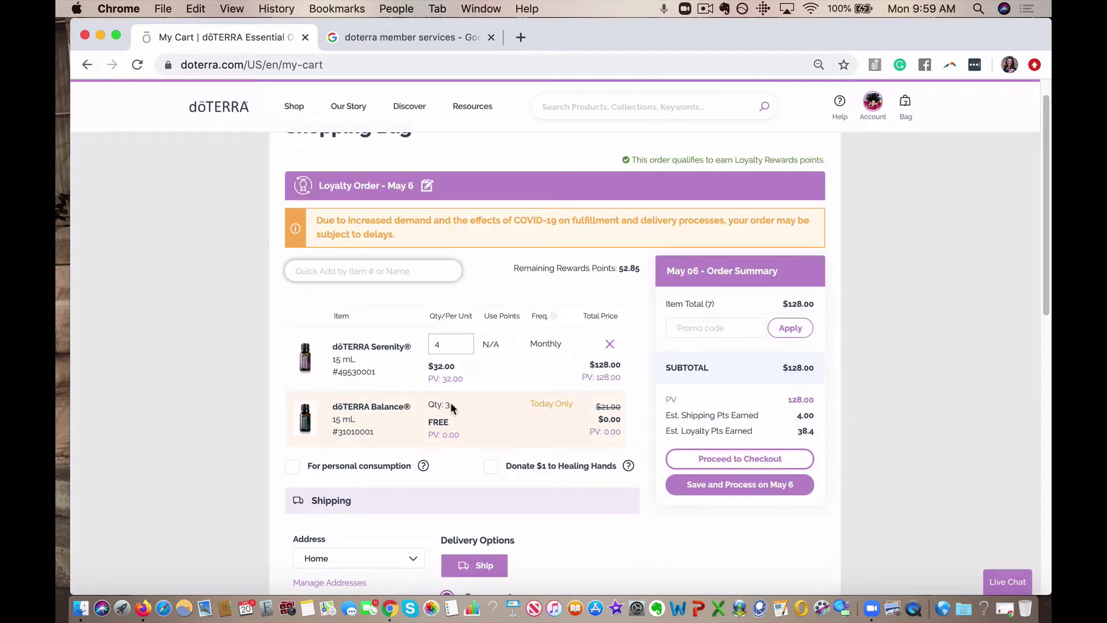
pyautogui.doubleClick(451, 344)
pyautogui.write('34')
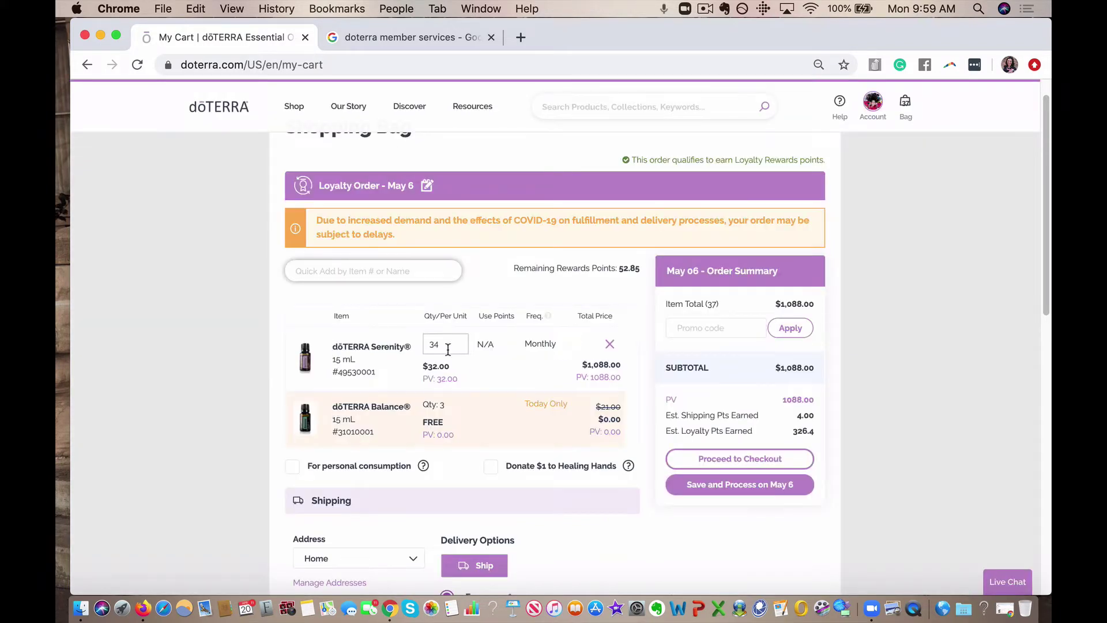
pyautogui.moveTo(455, 345); pyautogui.dragTo(415, 341)
pyautogui.write('3')
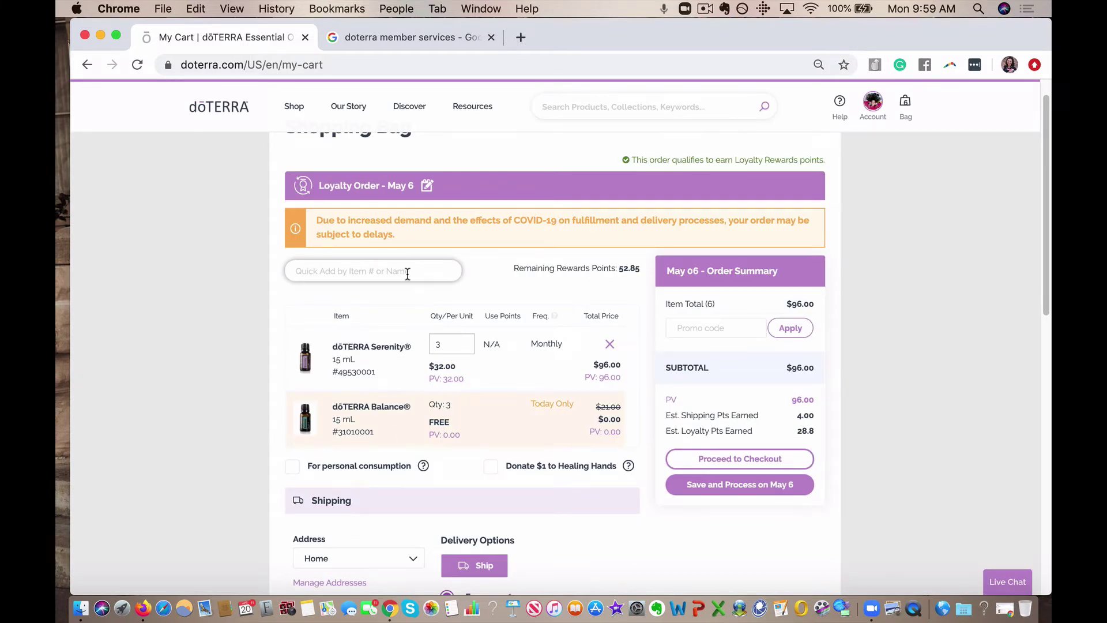
pyautogui.click(405, 274)
pyautogui.write('box')
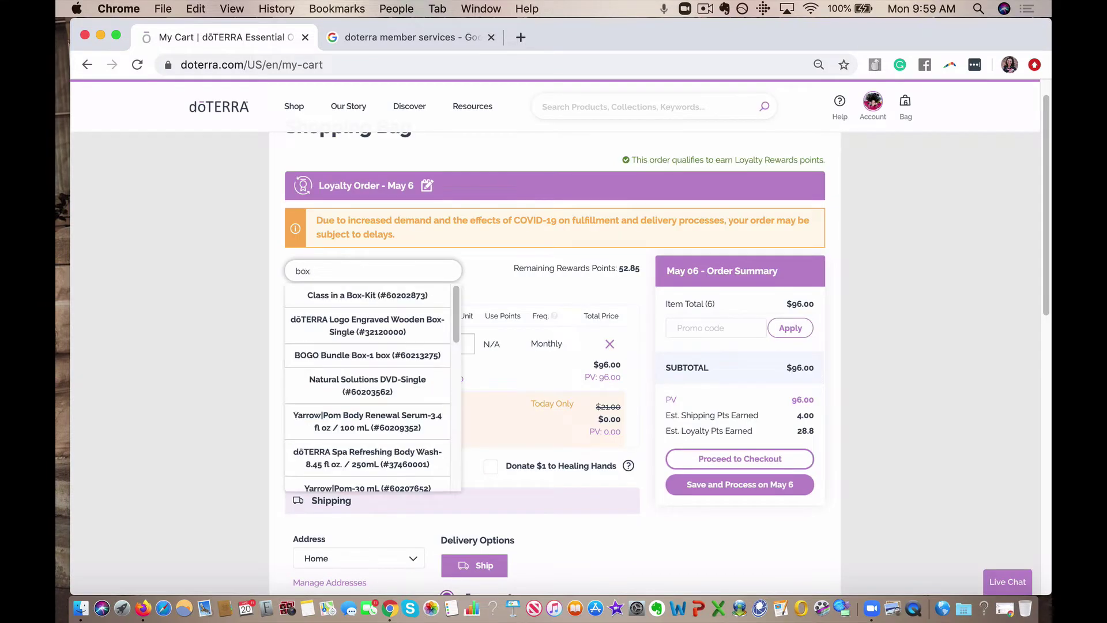
# Quick-add the BOGO Bundle Box, trying quantity 5 before settling on 1
pyautogui.click(375, 353)
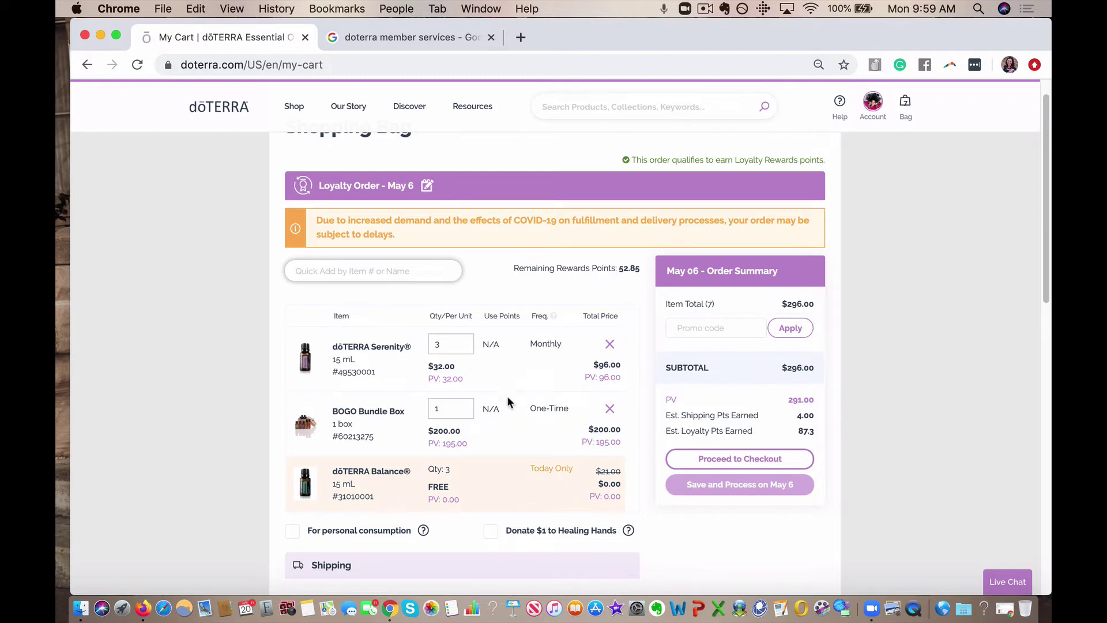
pyautogui.doubleClick(459, 407)
pyautogui.write('5')
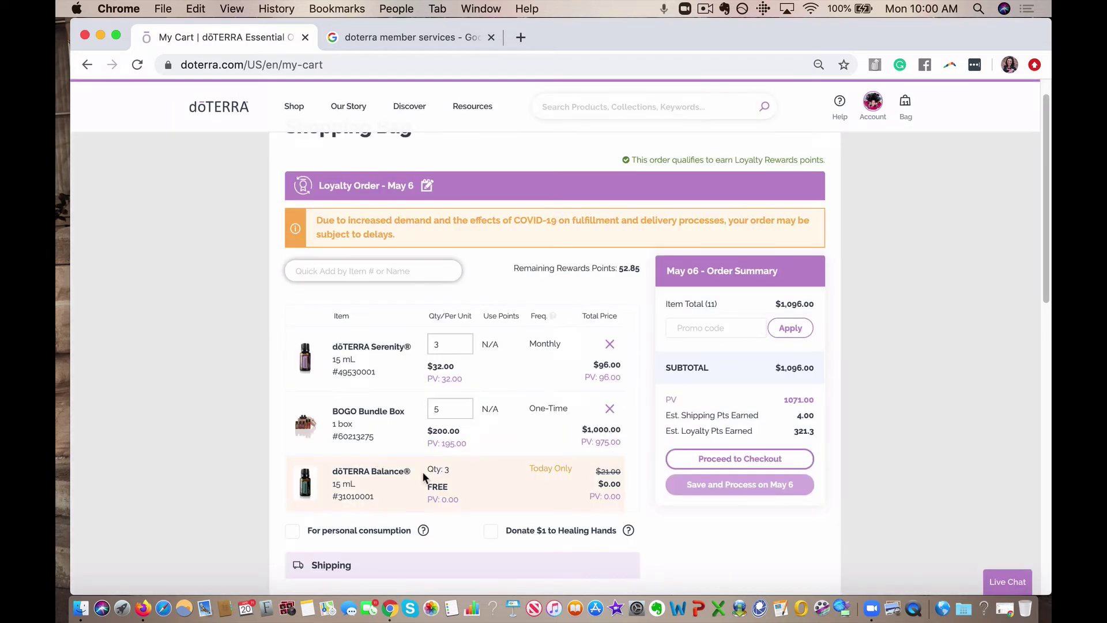
pyautogui.click(449, 411)
pyautogui.press('BackSpace')
pyautogui.write('1')
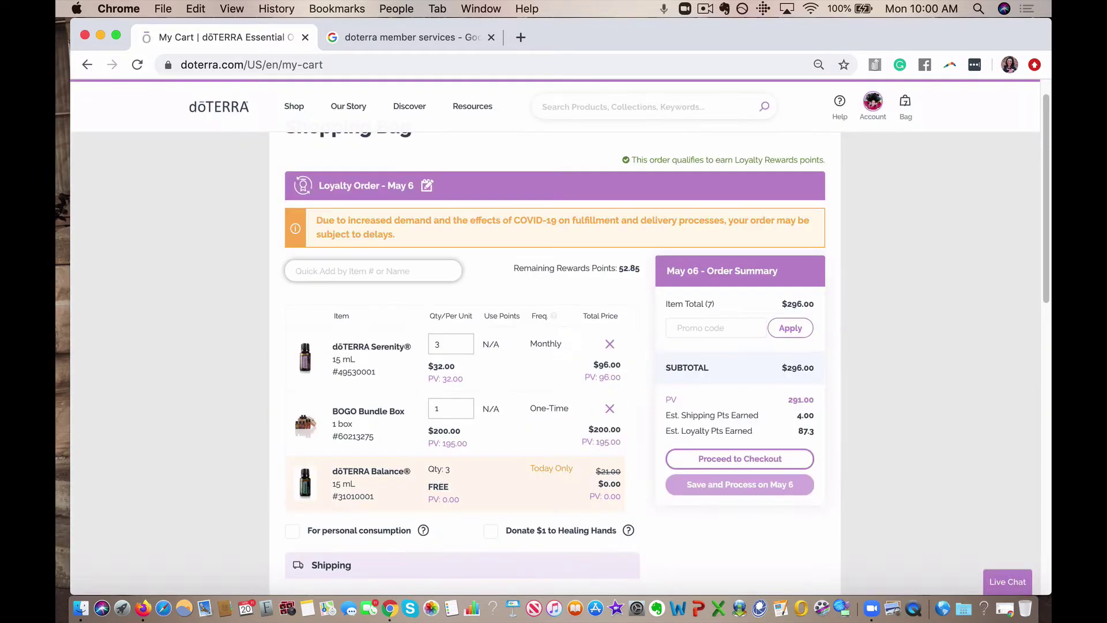
# Keep the loyalty order instead of cancelling it, and quick-add the On Guard Sanitizing Mist
pyautogui.click(609, 344)
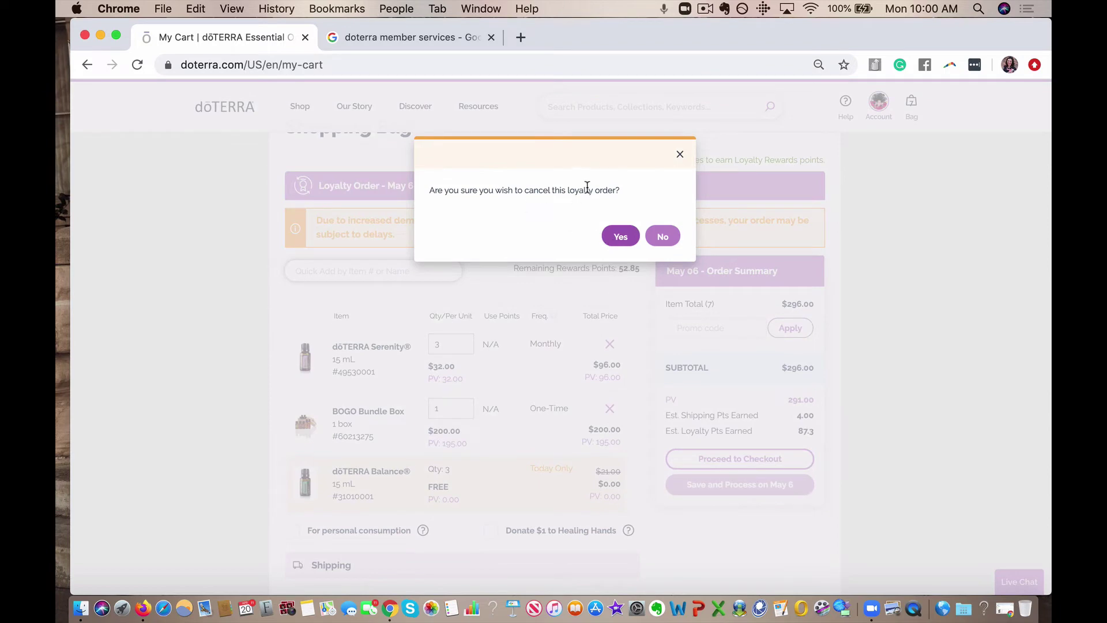
pyautogui.click(661, 238)
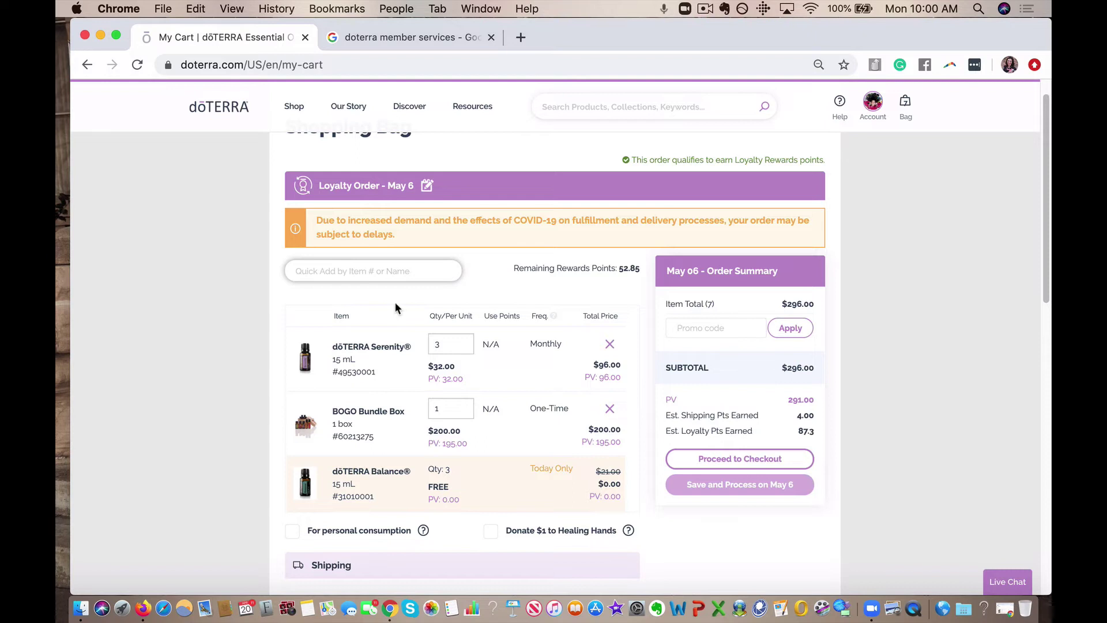
pyautogui.click(395, 270)
pyautogui.write('hand san')
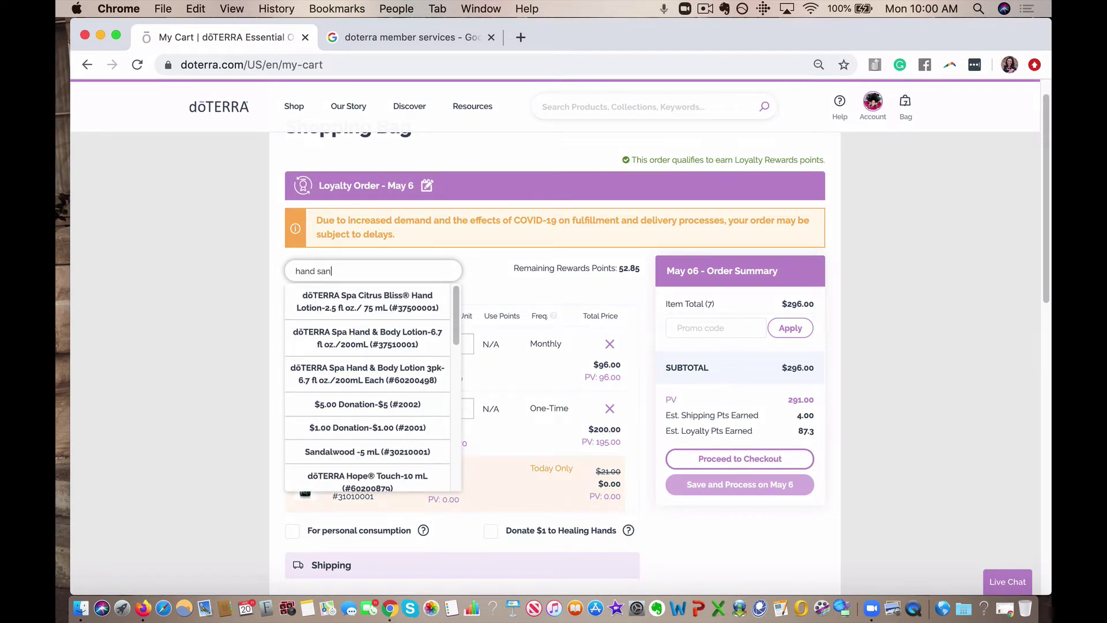
pyautogui.scroll(-5, 393, 349)
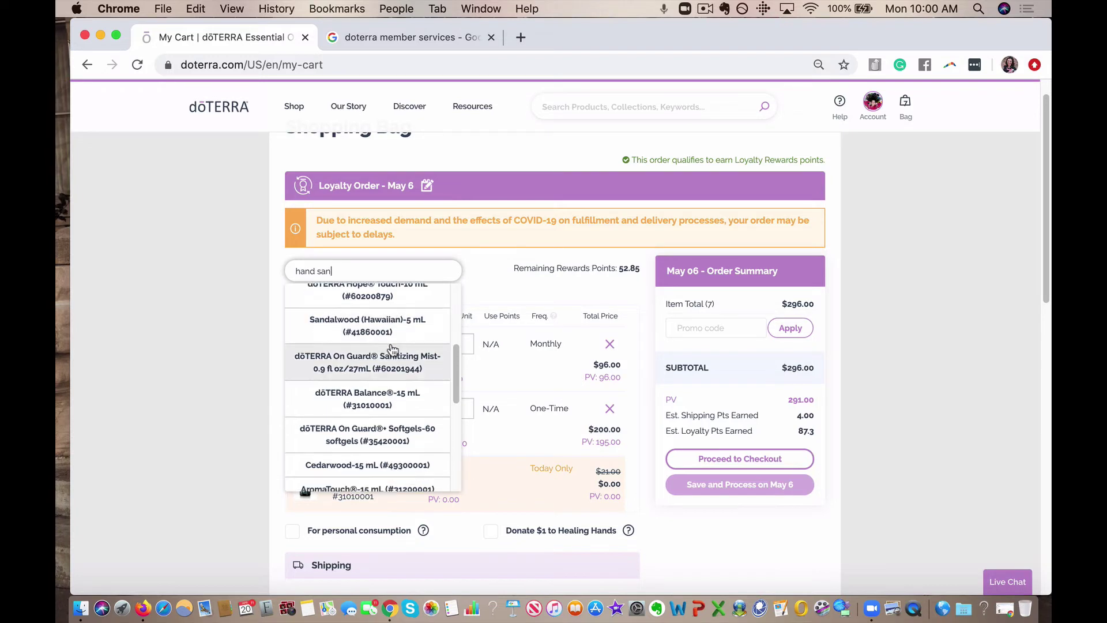
pyautogui.click(404, 364)
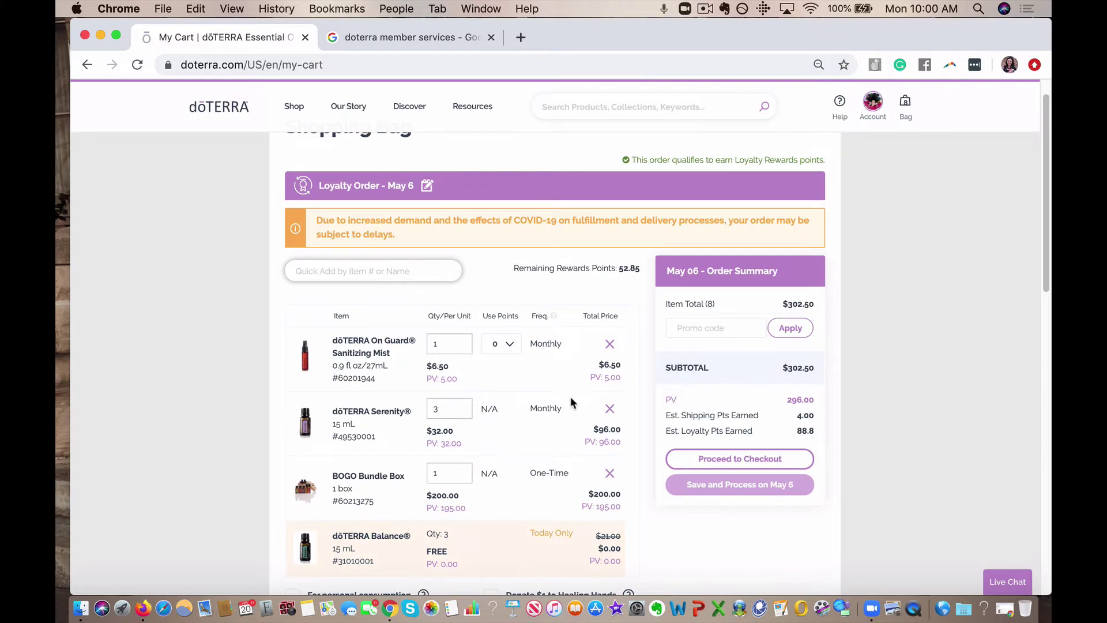
# Remove Serenity, re-add it via Quick Add, and set its quantity to 3
pyautogui.click(607, 408)
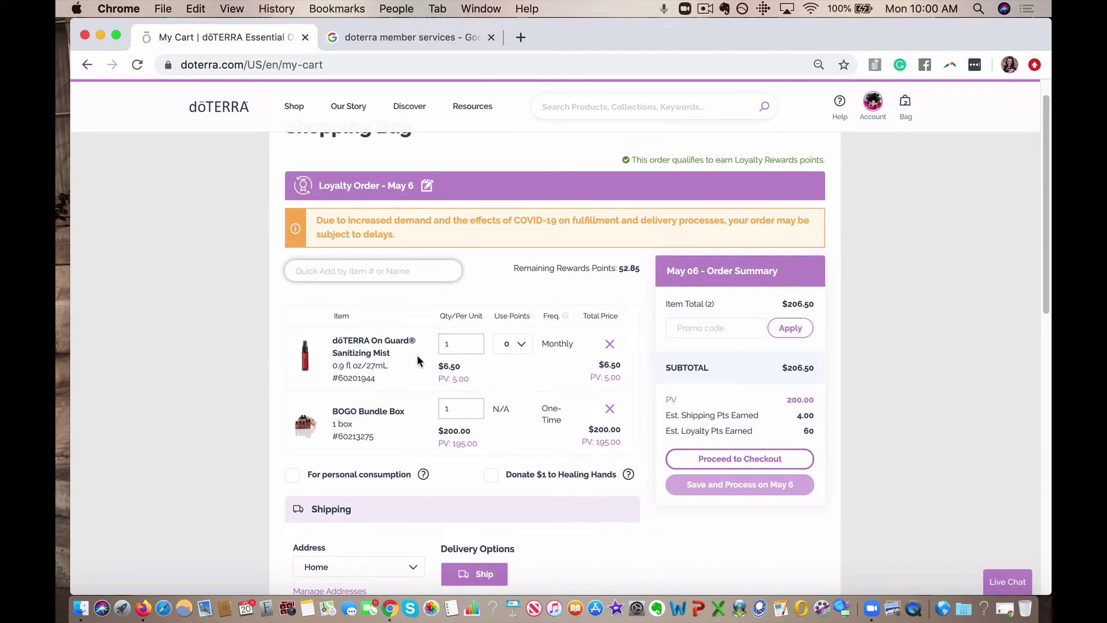
pyautogui.write('serenity')
pyautogui.click(344, 305)
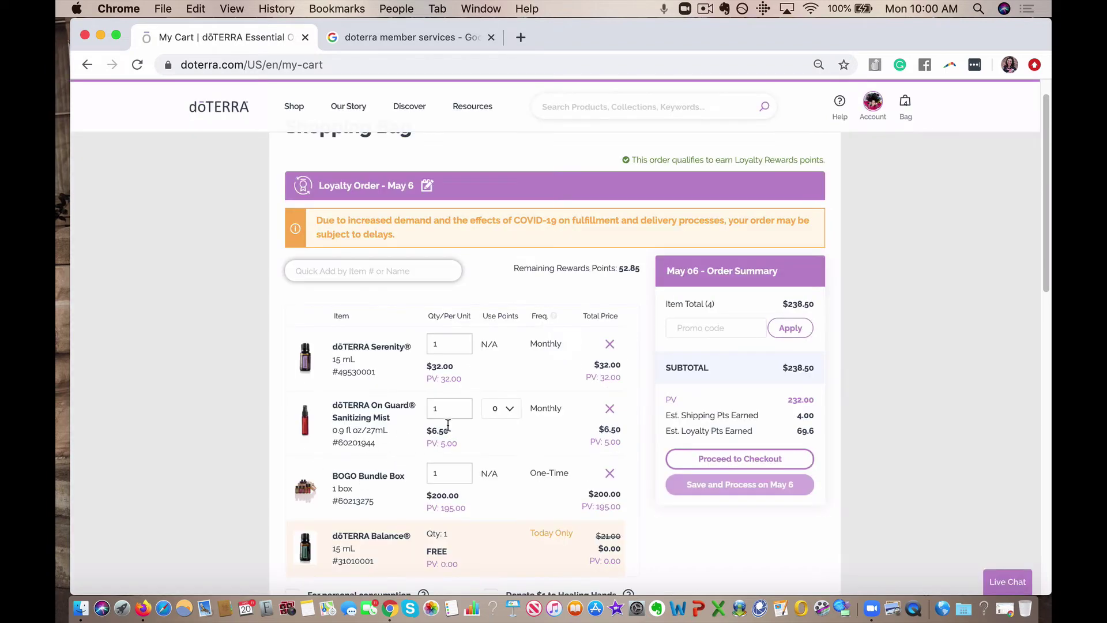
pyautogui.doubleClick(453, 345)
pyautogui.write('3')
pyautogui.click(530, 371)
pyautogui.scroll(-2, 450, 444)
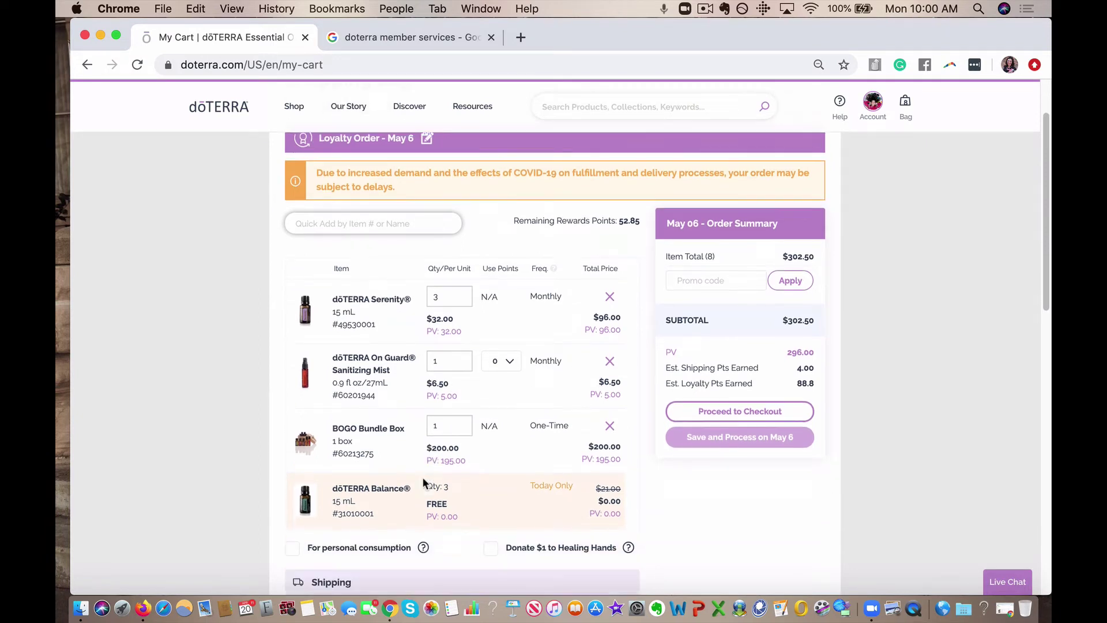
# Tick 'For personal consumption' and add the $1 Healing Hands donation to the cart
pyautogui.click(326, 547)
pyautogui.click(491, 548)
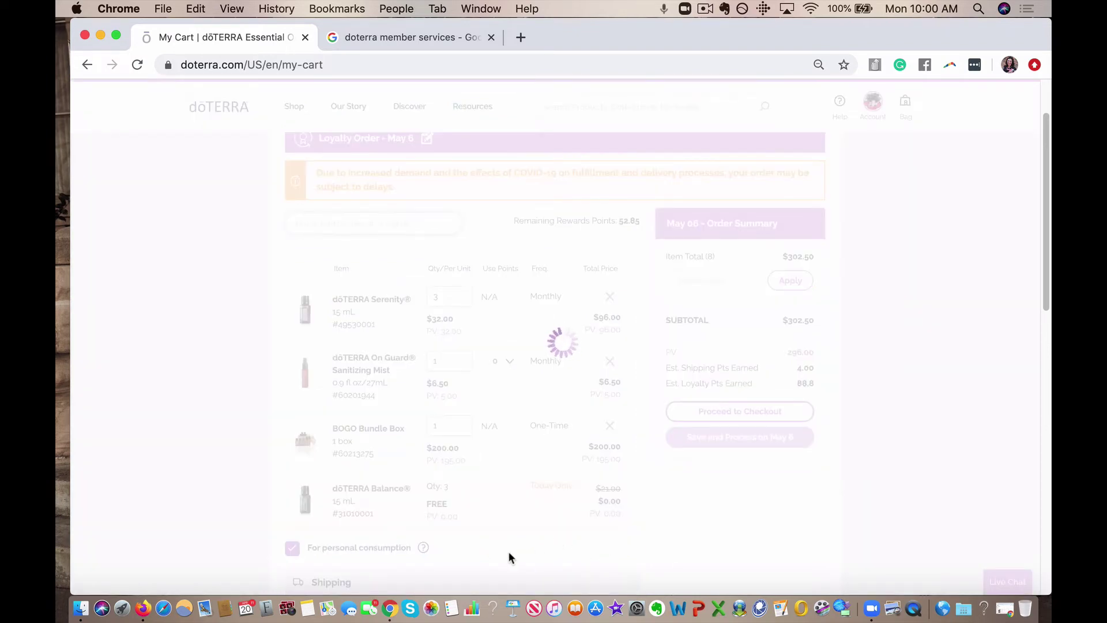
pyautogui.scroll(-1, 530, 507)
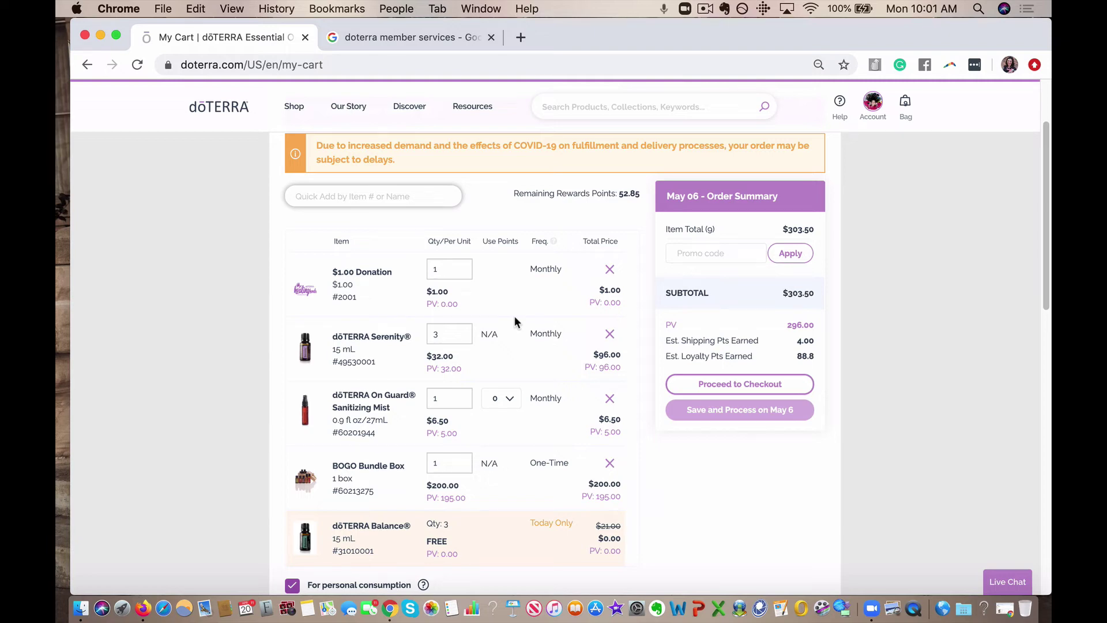
pyautogui.scroll(4, 659, 300)
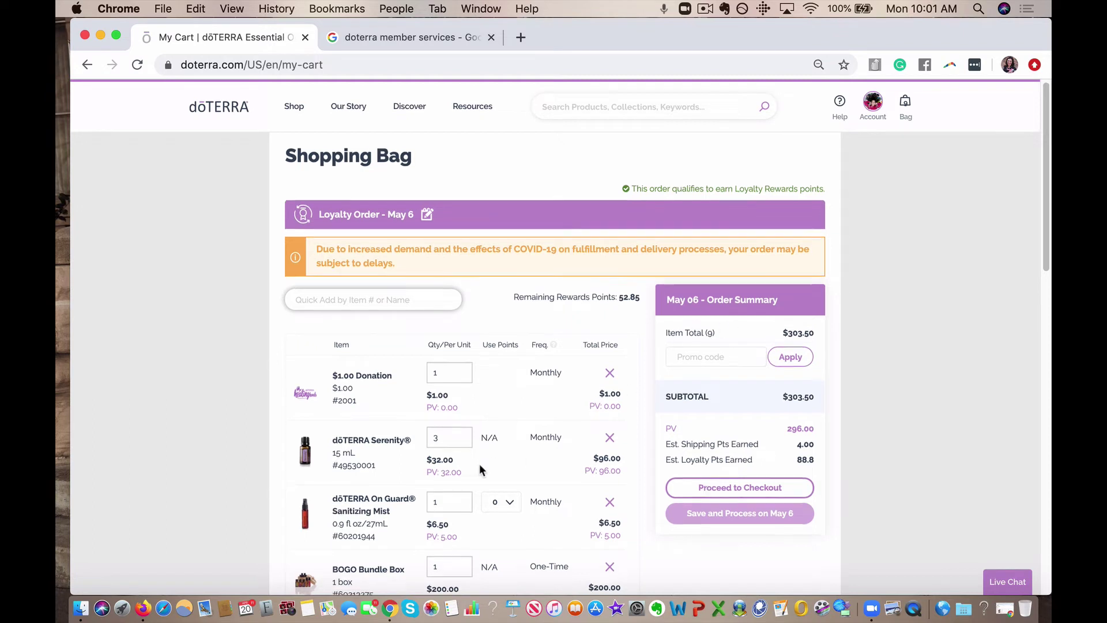
pyautogui.scroll(-2, 479, 464)
pyautogui.scroll(-2, 476, 468)
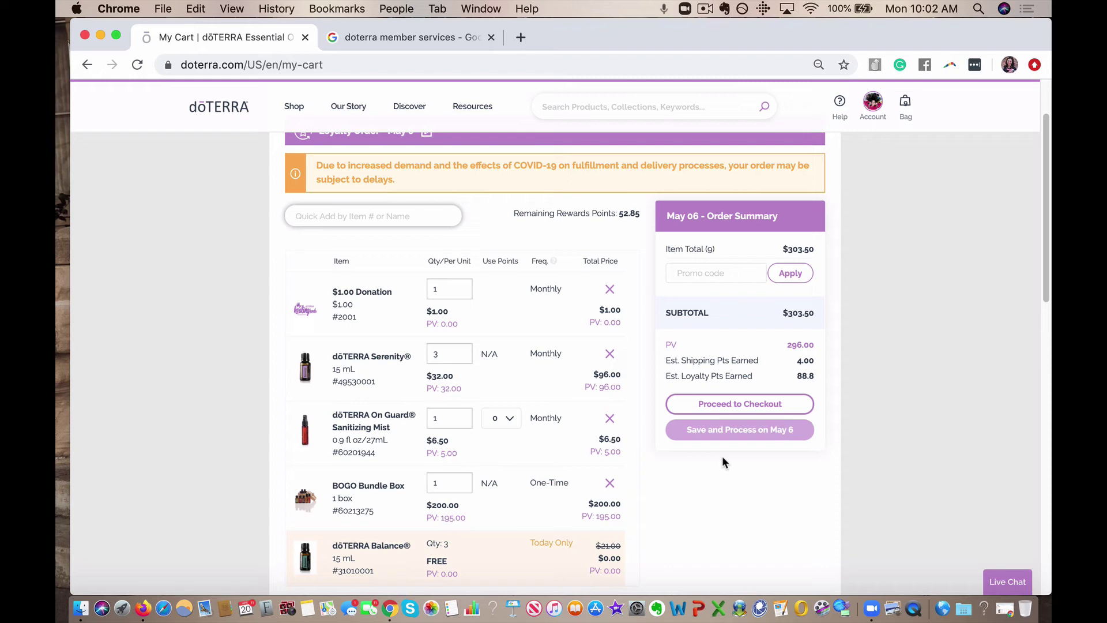
# Search 'bogo box' and open the BOGO Bundle Box product page, confirming leaving the cart
pyautogui.click(598, 108)
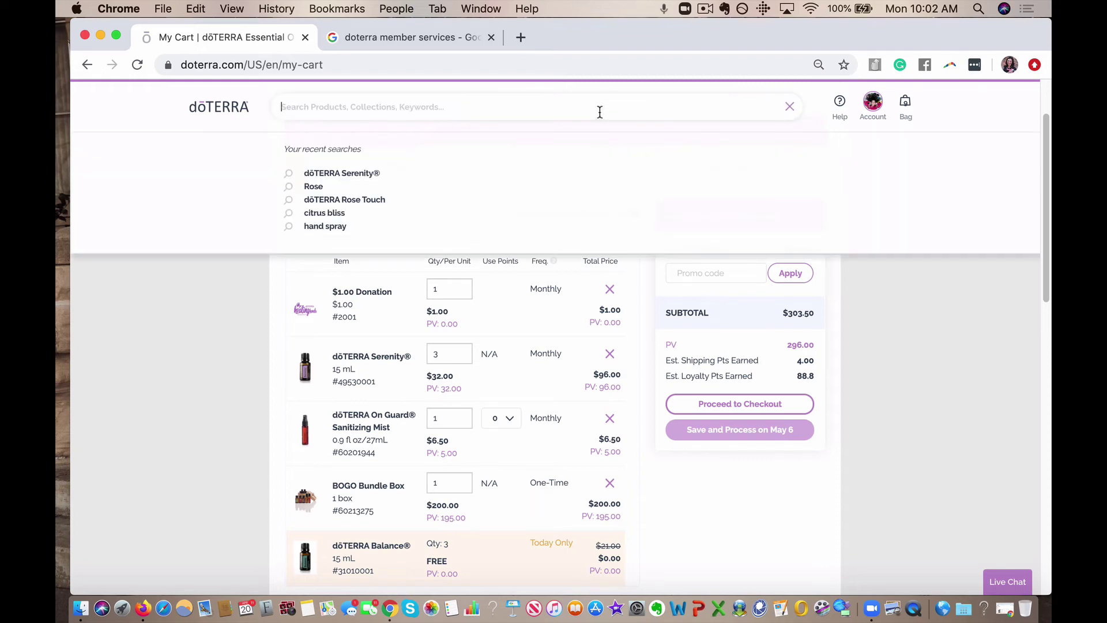
pyautogui.write('bogo box')
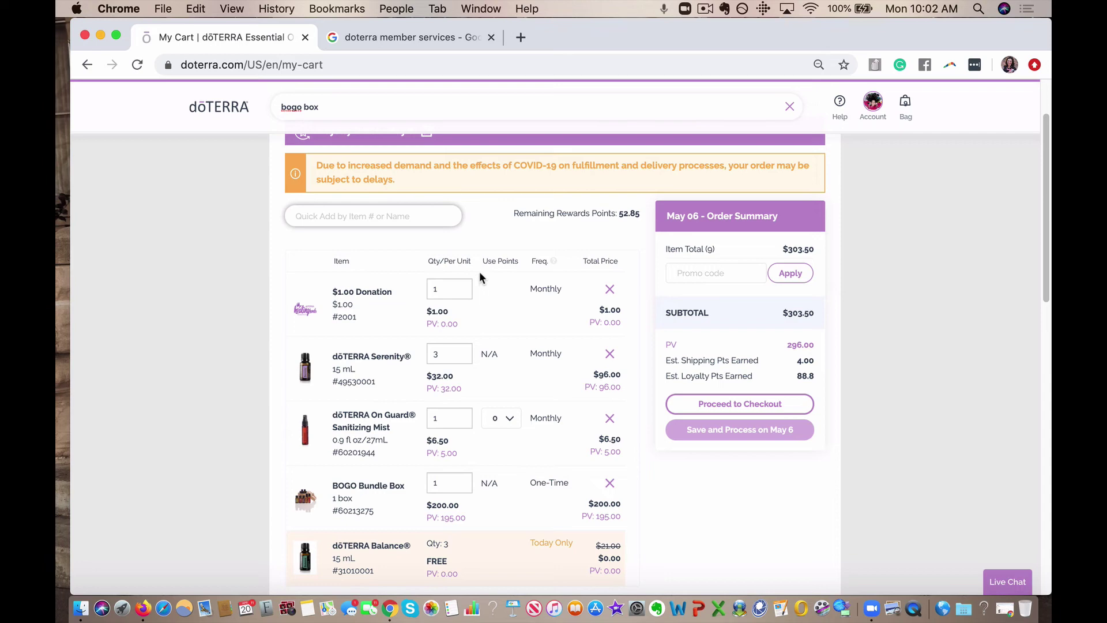
pyautogui.scroll(3, 479, 275)
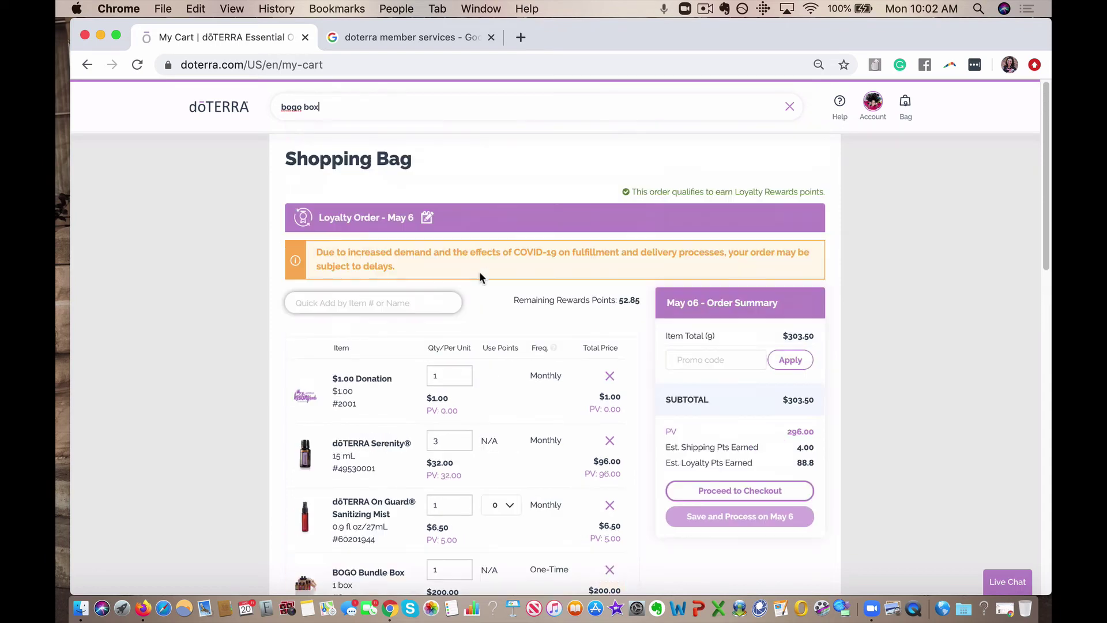
pyautogui.click(549, 216)
pyautogui.click(678, 230)
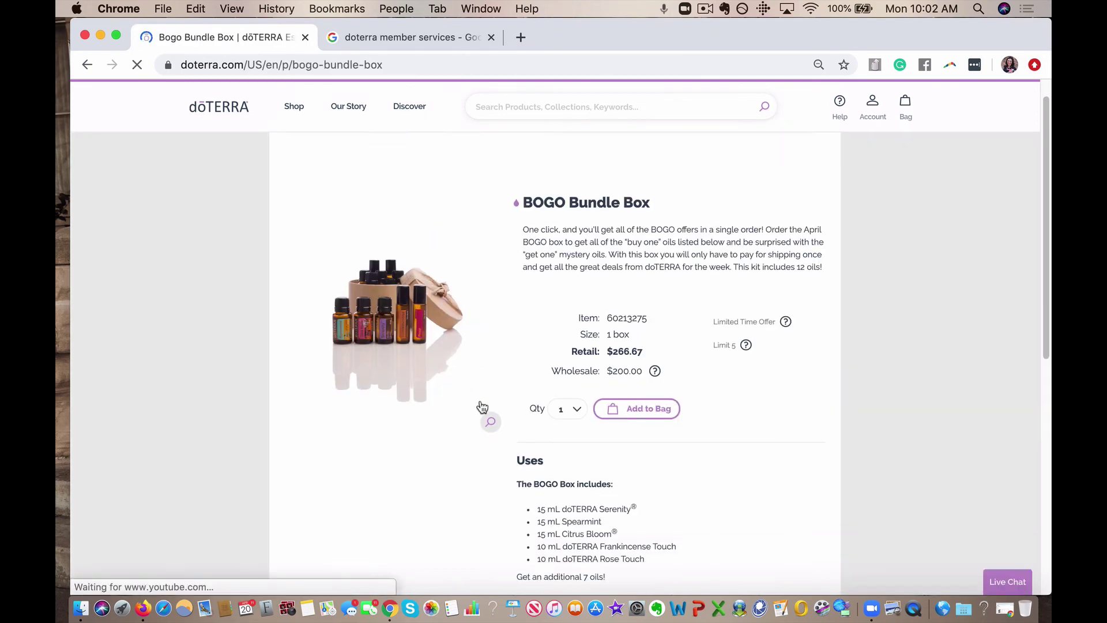
pyautogui.scroll(-1, 483, 406)
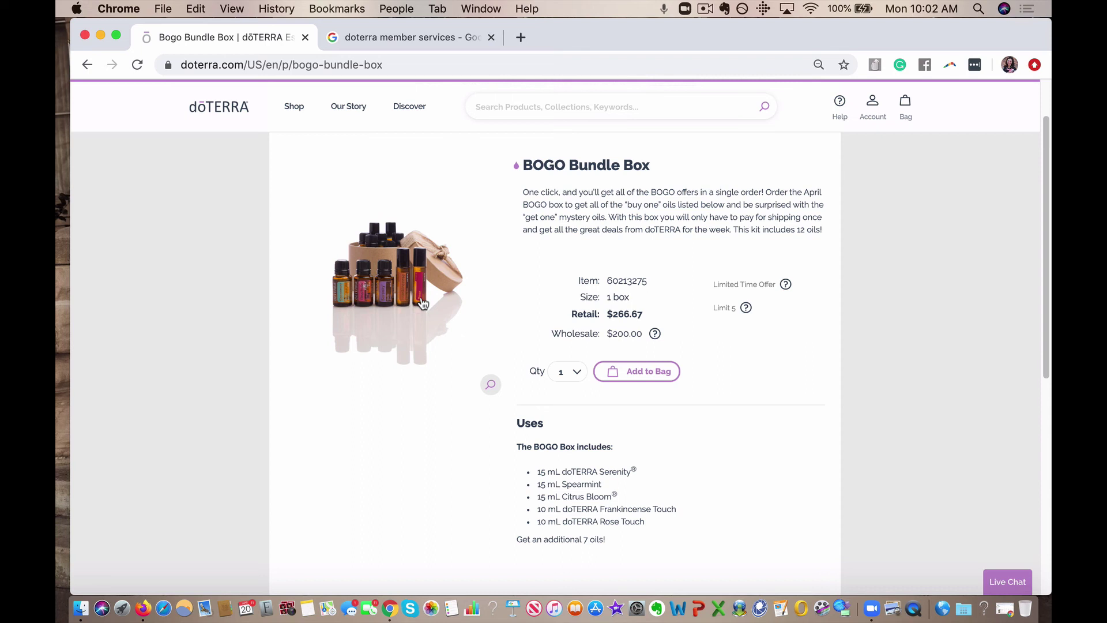
# Sign in to the member account and return to the BOGO Bundle Box page at $200.00 wholesale, 195 PV
pyautogui.moveTo(658, 330)
pyautogui.moveTo(872, 107)
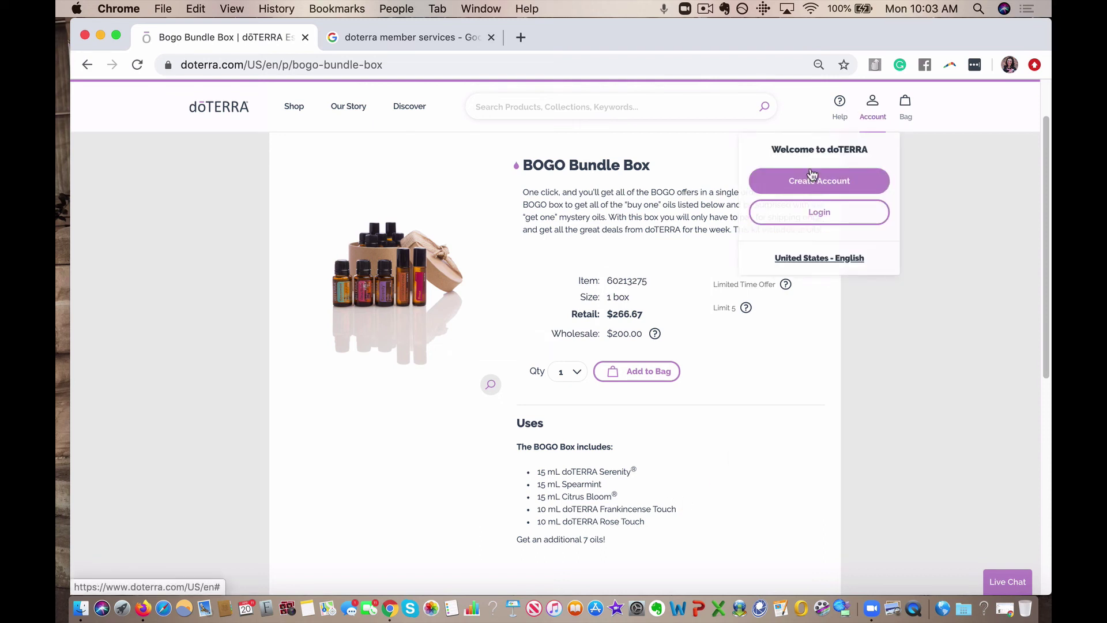
pyautogui.click(811, 216)
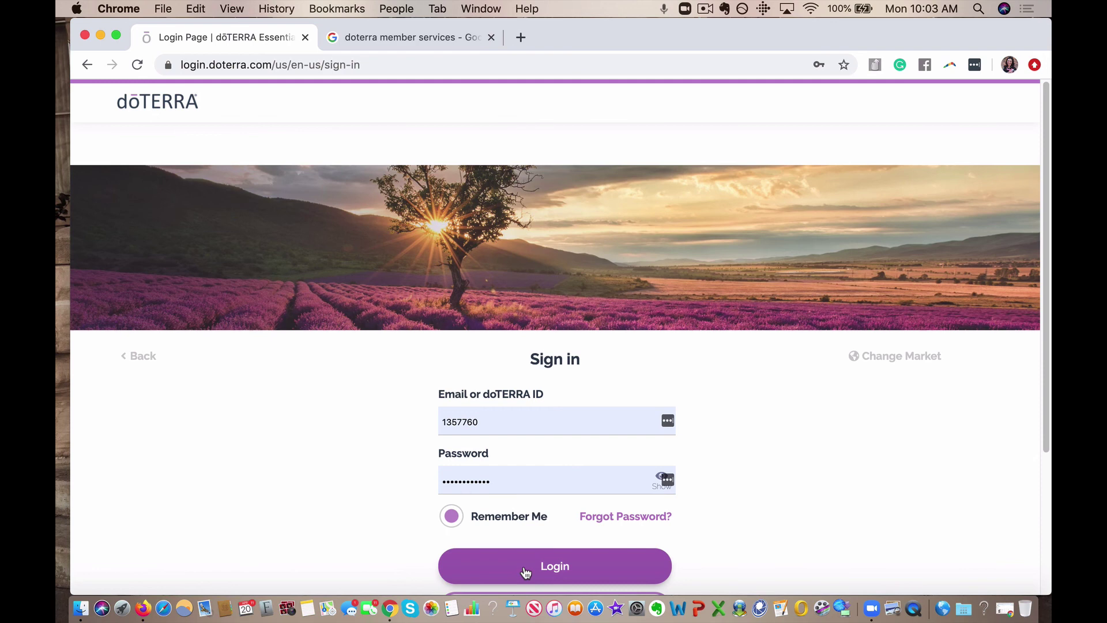
pyautogui.click(525, 567)
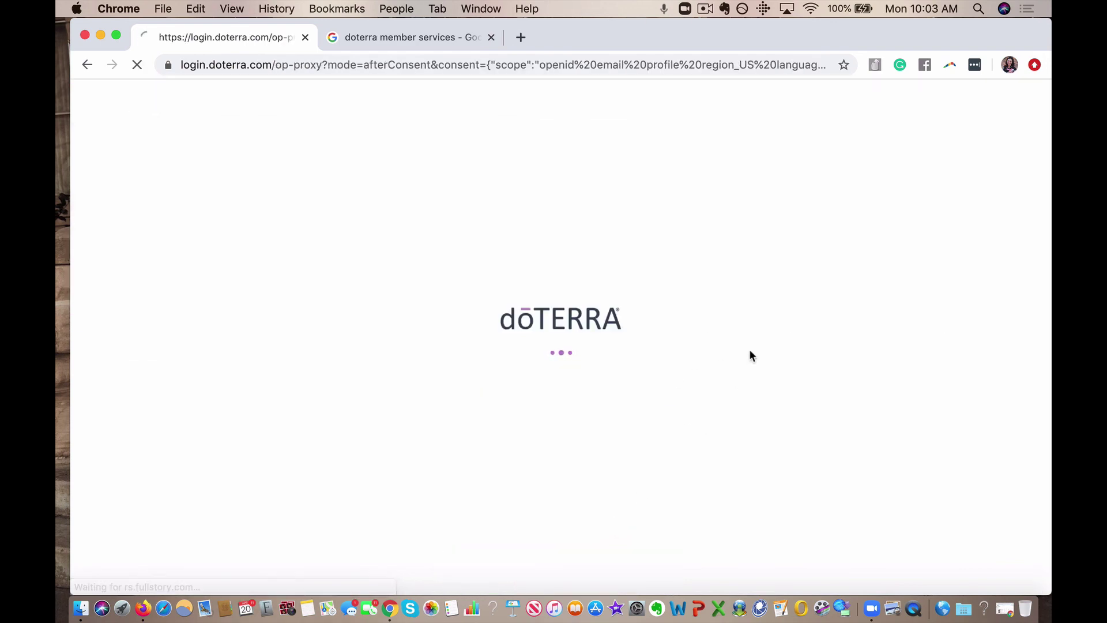
pyautogui.click(379, 35)
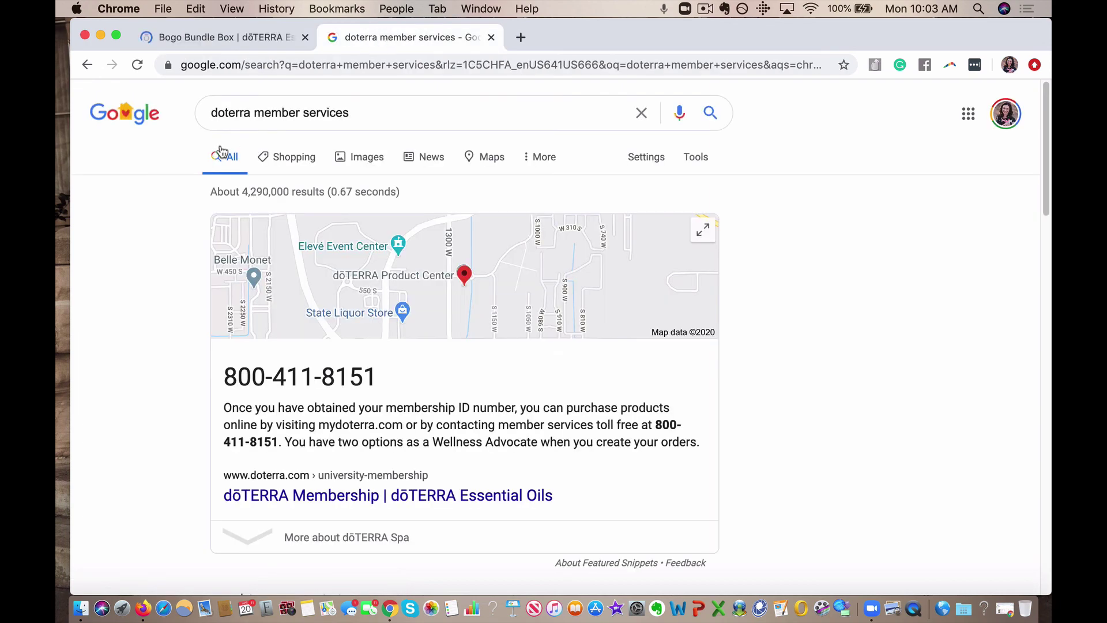
pyautogui.click(227, 37)
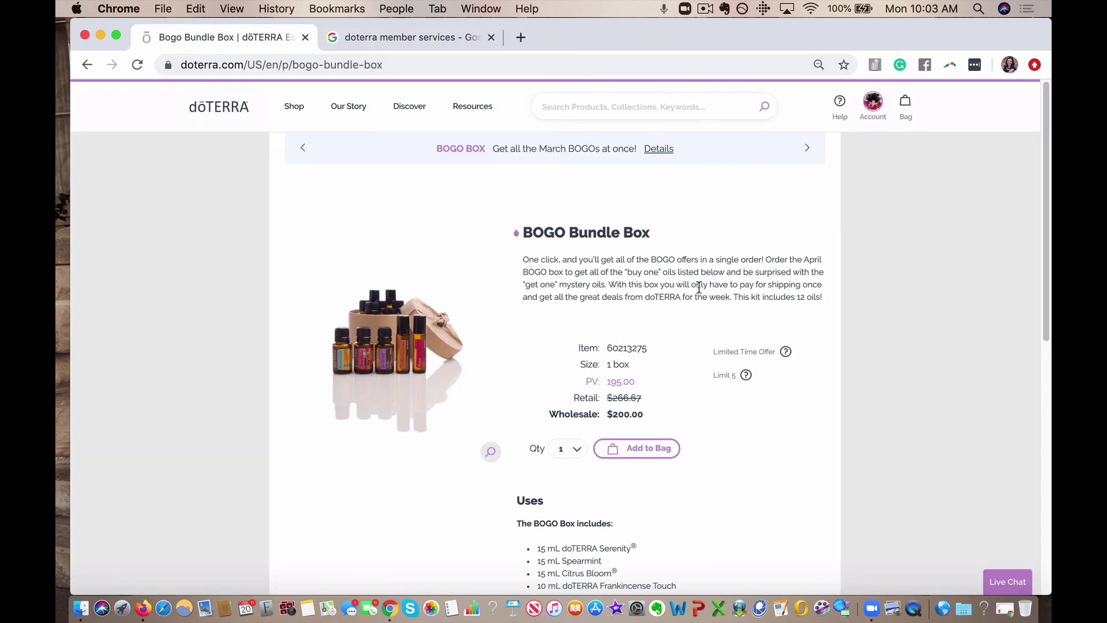
# Go to the doTERRA shop home page from the top navigation
pyautogui.click(294, 107)
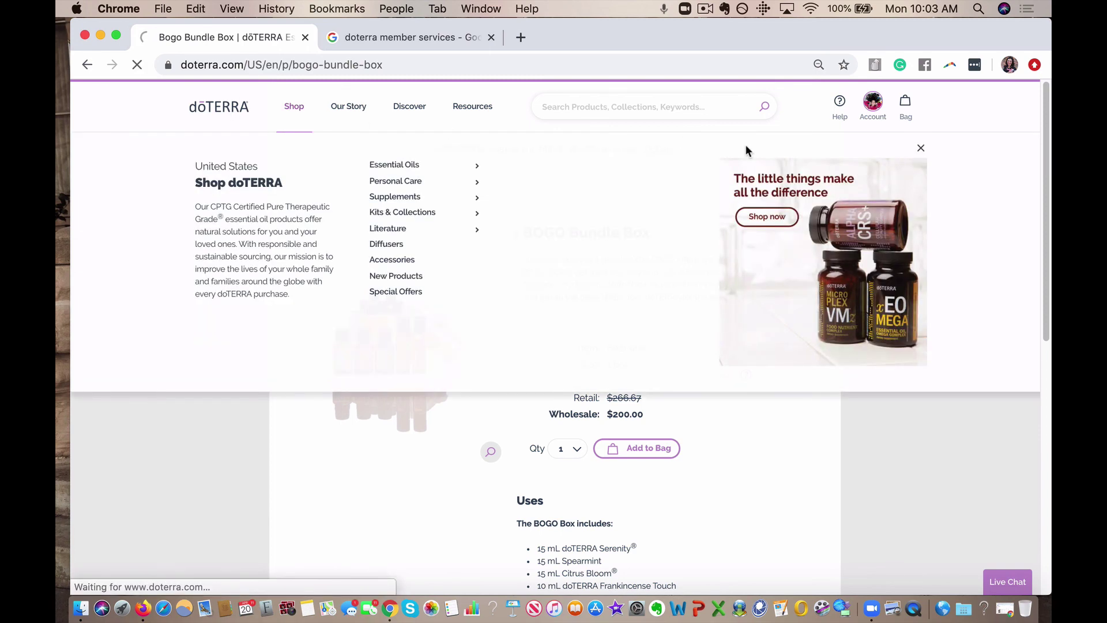